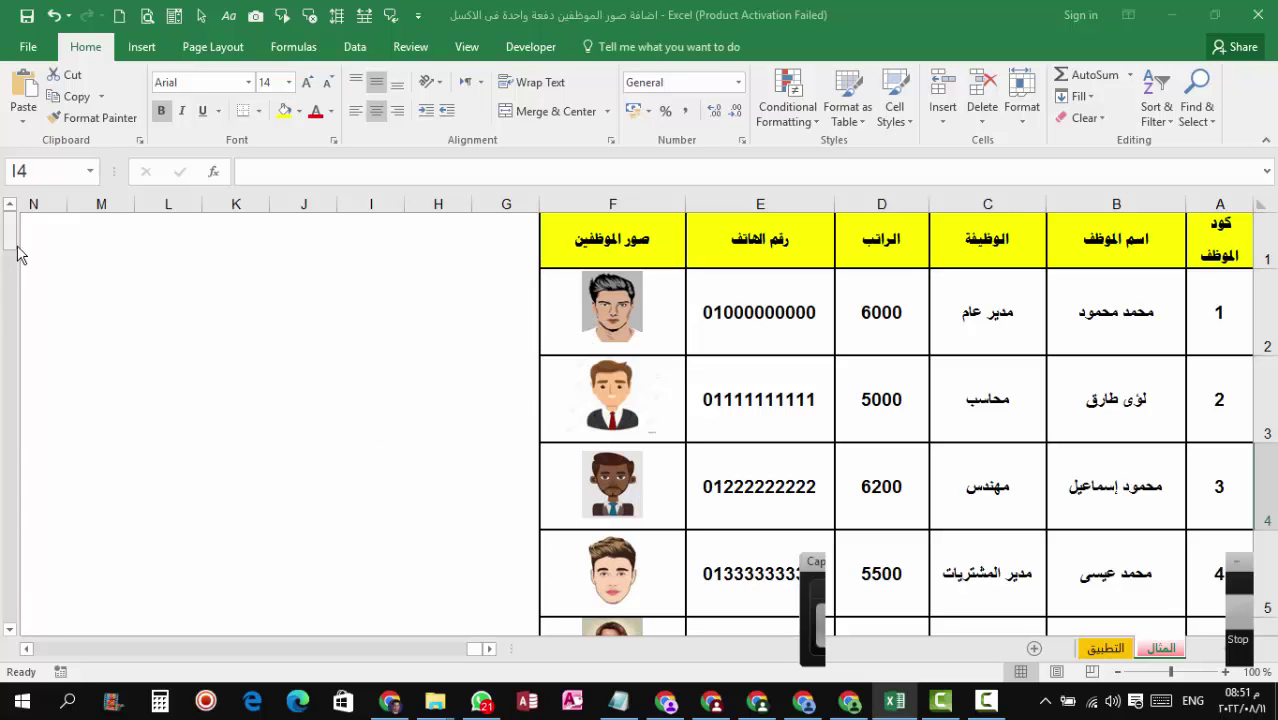
Scroll the example sheet and select the first employee's photo to inspect it
mouse_move(14, 242)
mouse_down()
mouse_move(16, 268)
mouse_move(19, 245)
mouse_up()
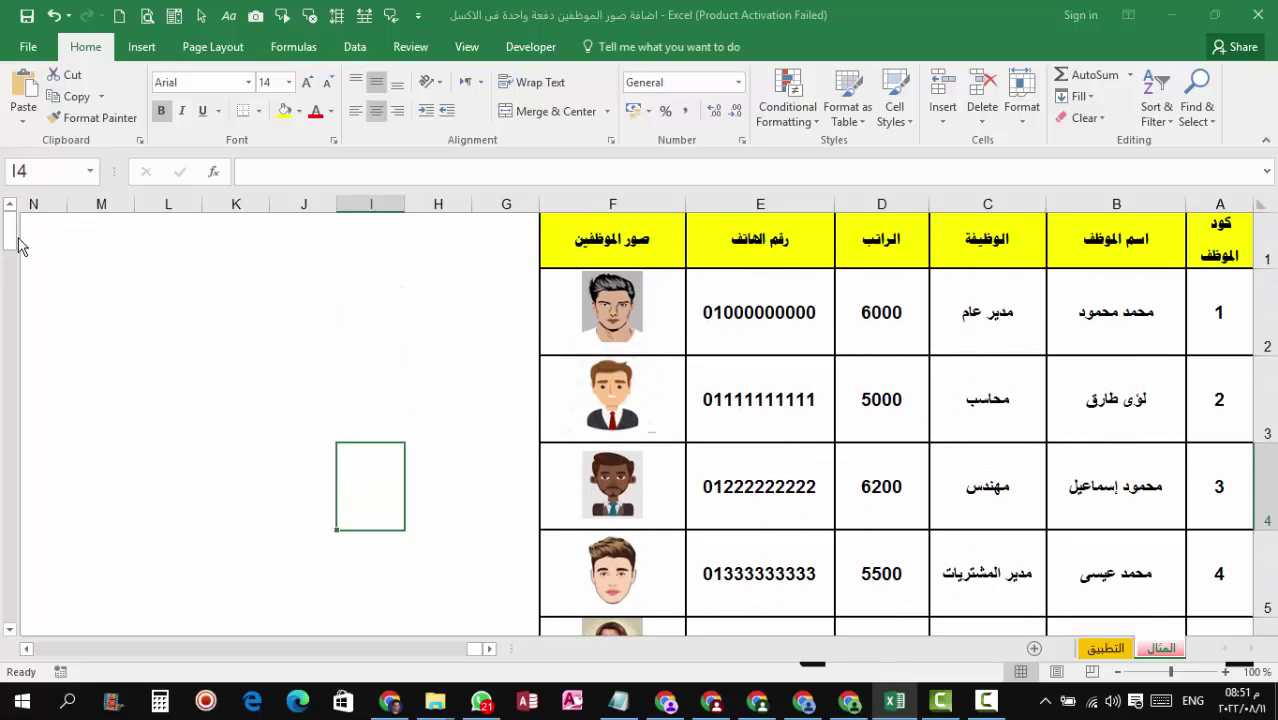
click(634, 308)
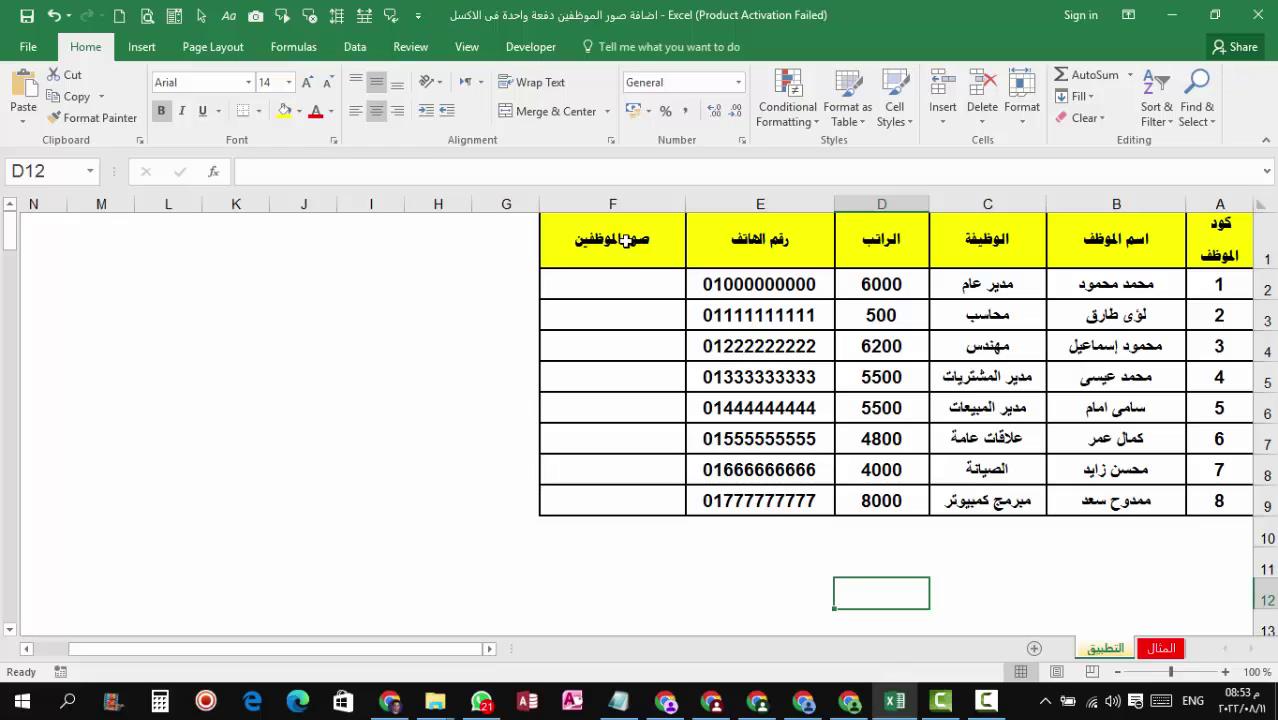
key(alt+Tab)
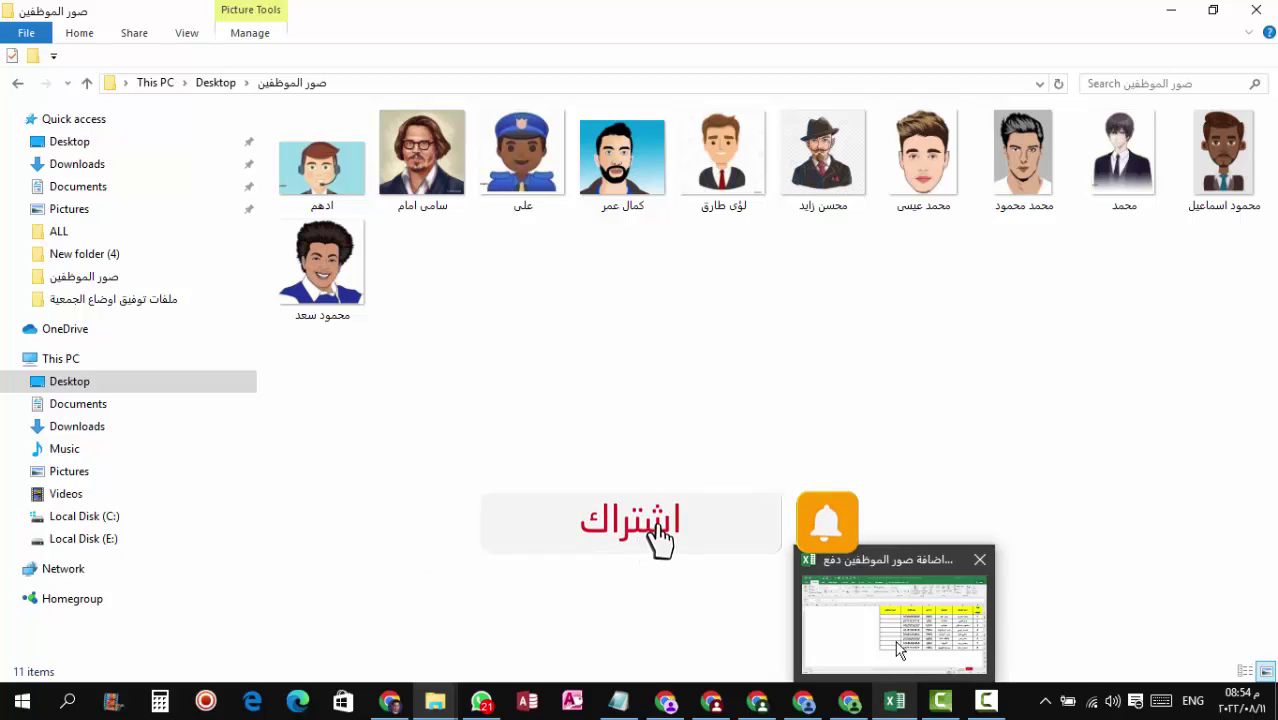
click(897, 648)
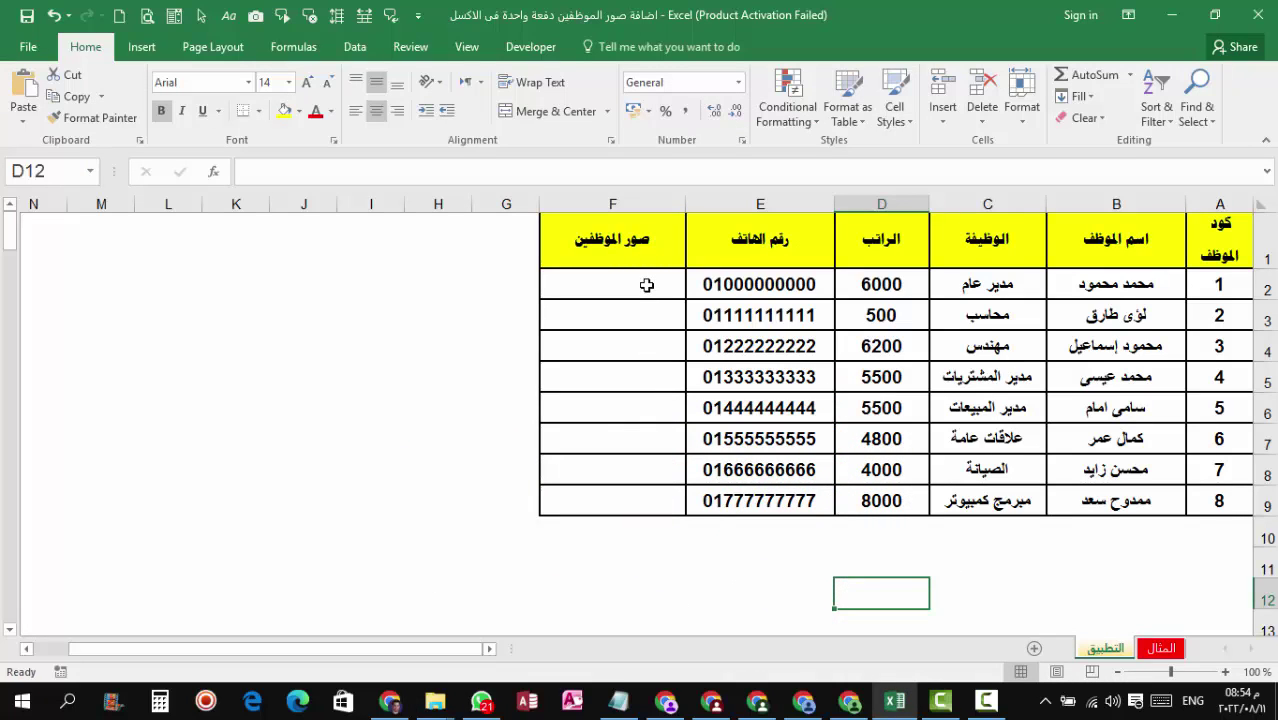
Compare the empty photos column with the finished المثال sheet, then switch to the employee photos folder
click(647, 285)
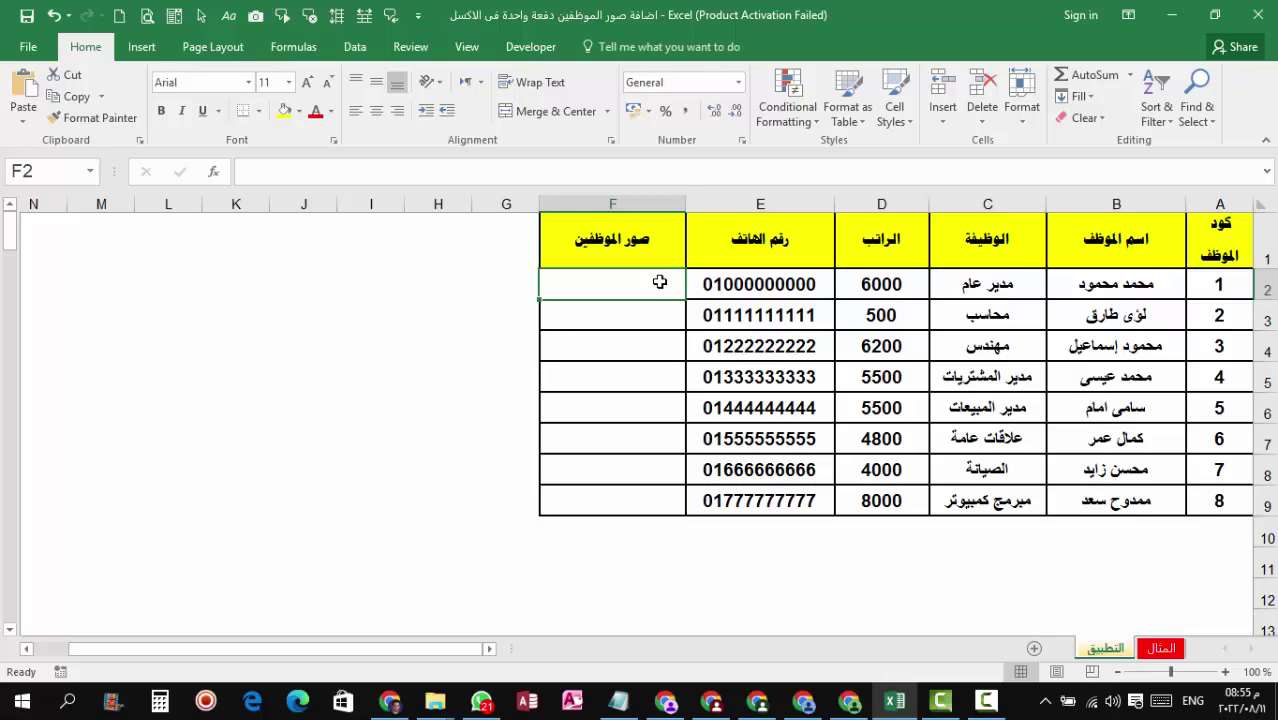
click(1161, 650)
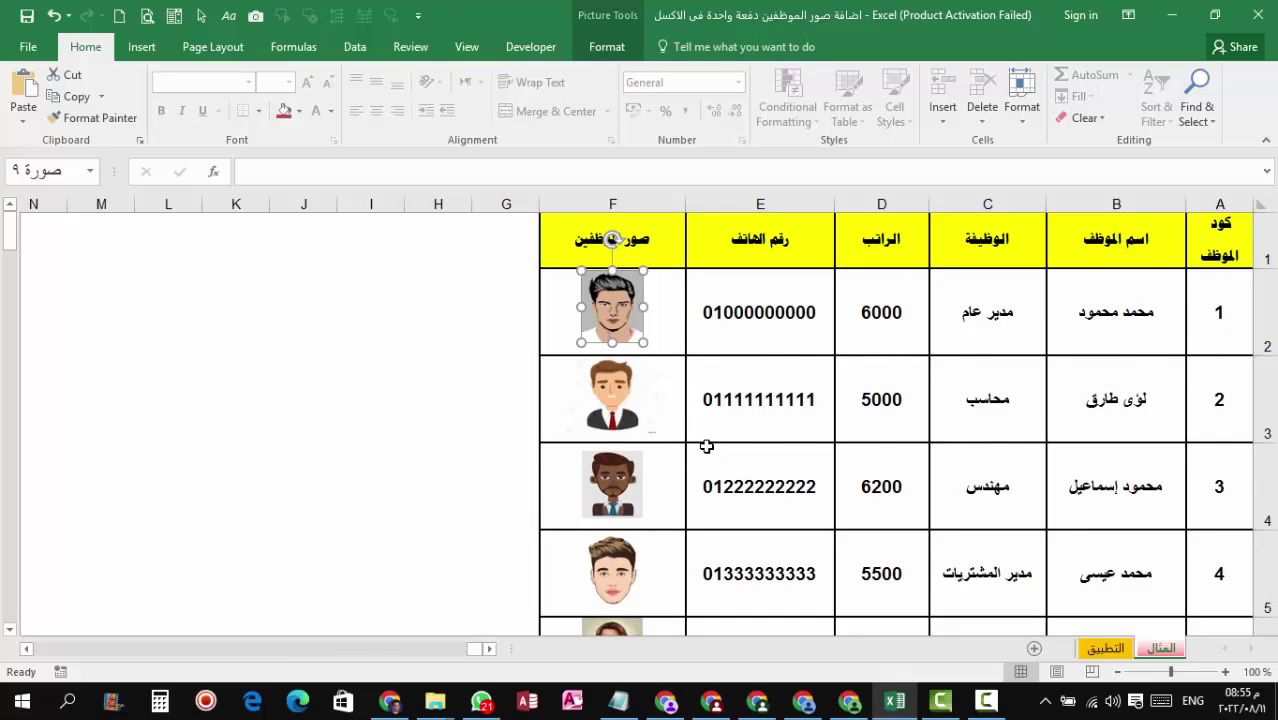
key(ctrl+Page_Down)
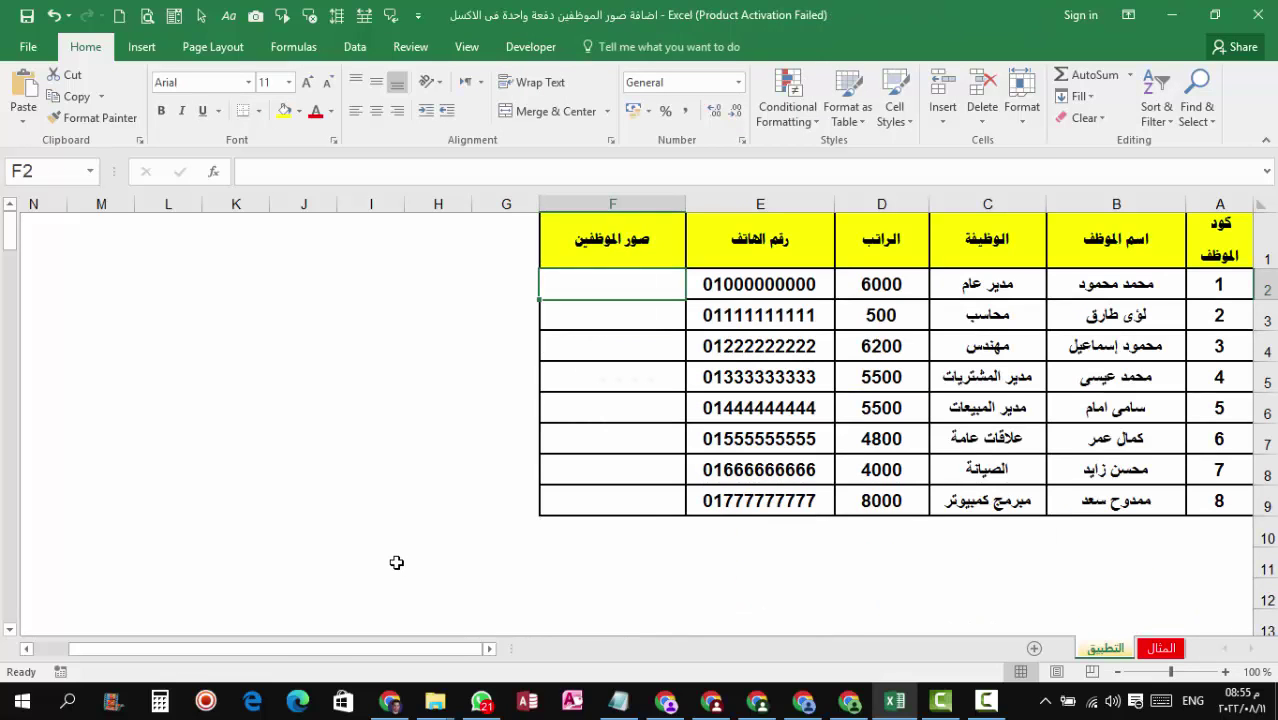
click(508, 646)
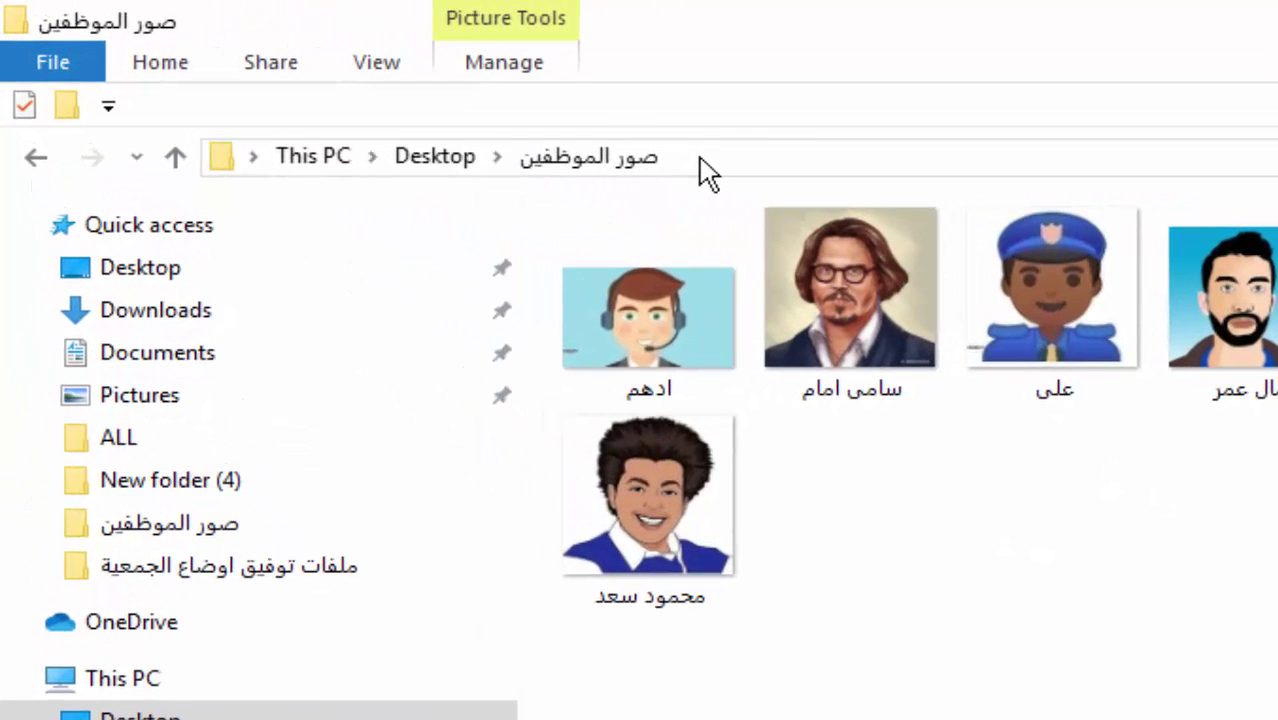
Copy the full path of the صور الموظفين folder from the File Explorer address bar
click(708, 172)
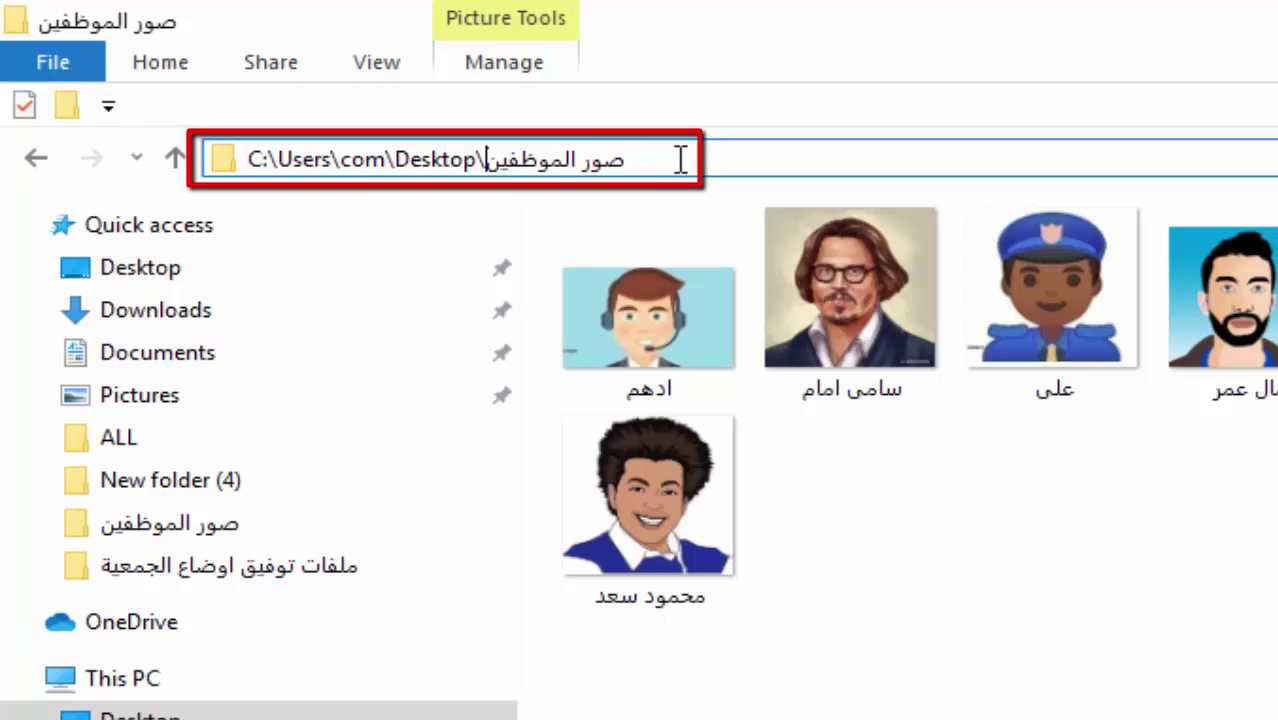
drag(680, 160, 201, 156)
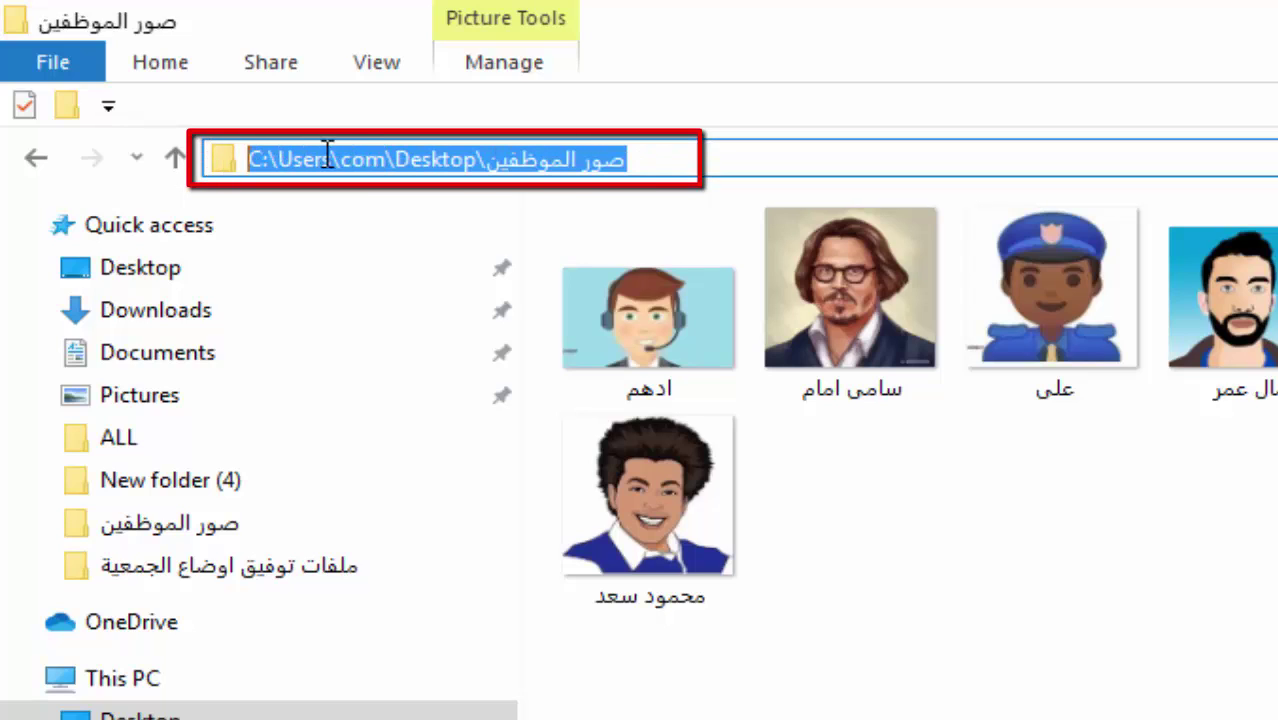
right_click(359, 160)
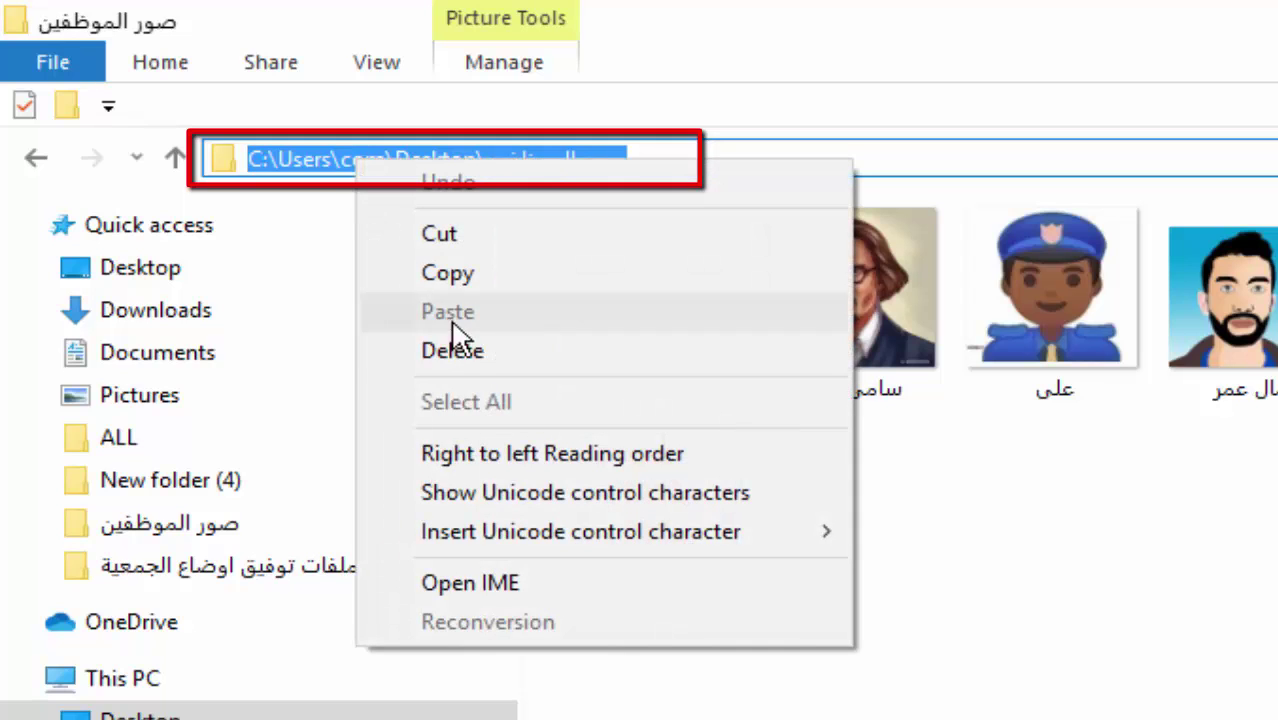
click(469, 272)
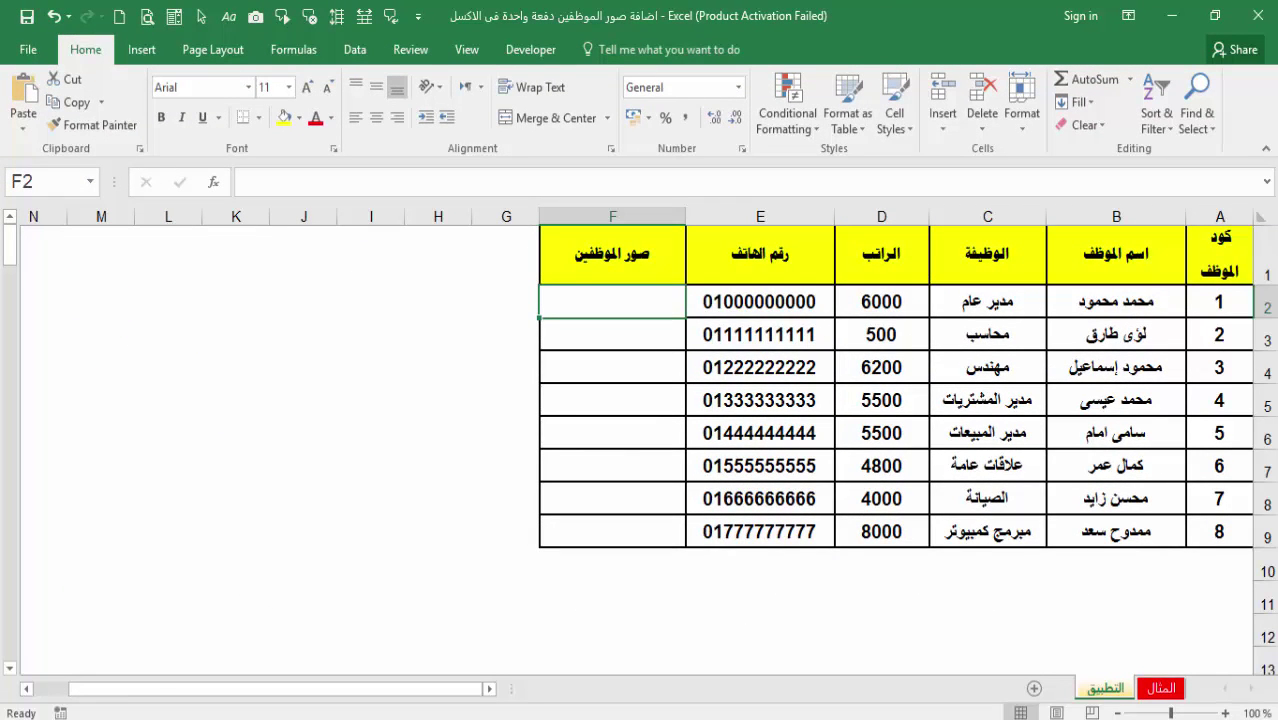
Paste the photos folder path into cell H2 and autofit column H
click(440, 288)
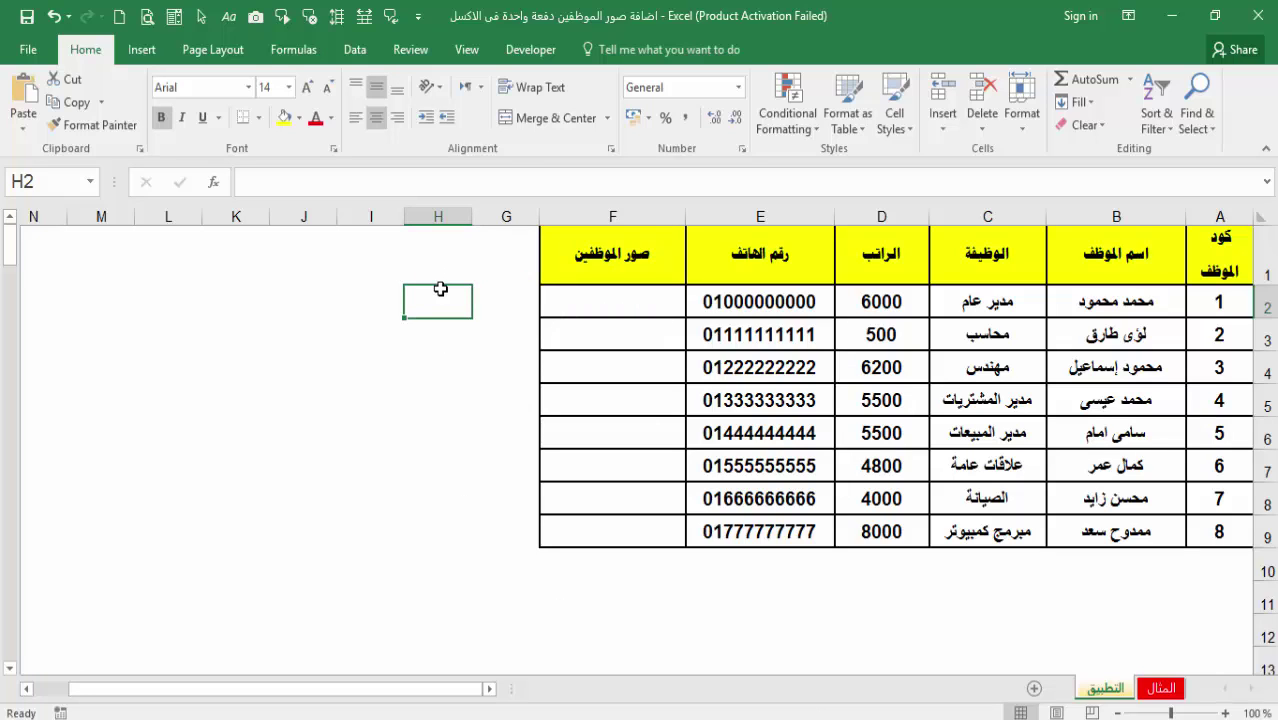
click(415, 183)
key(ctrl+v)
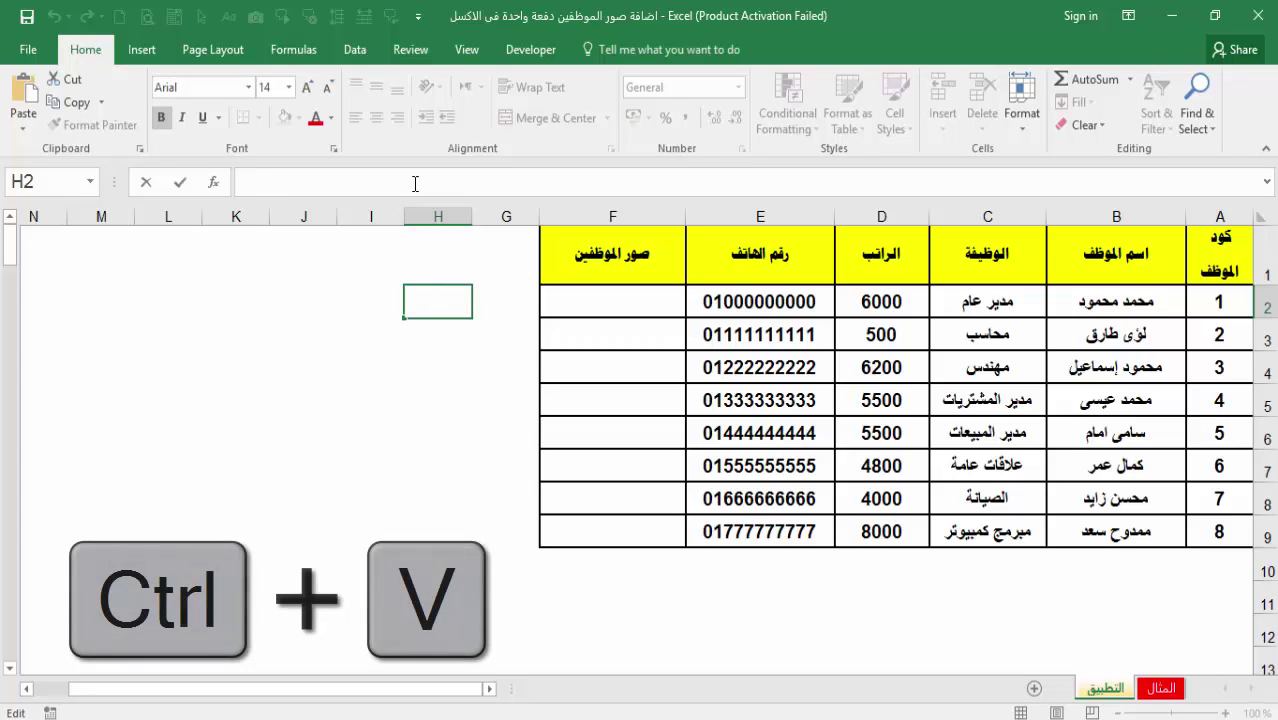
key(ctrl+v)
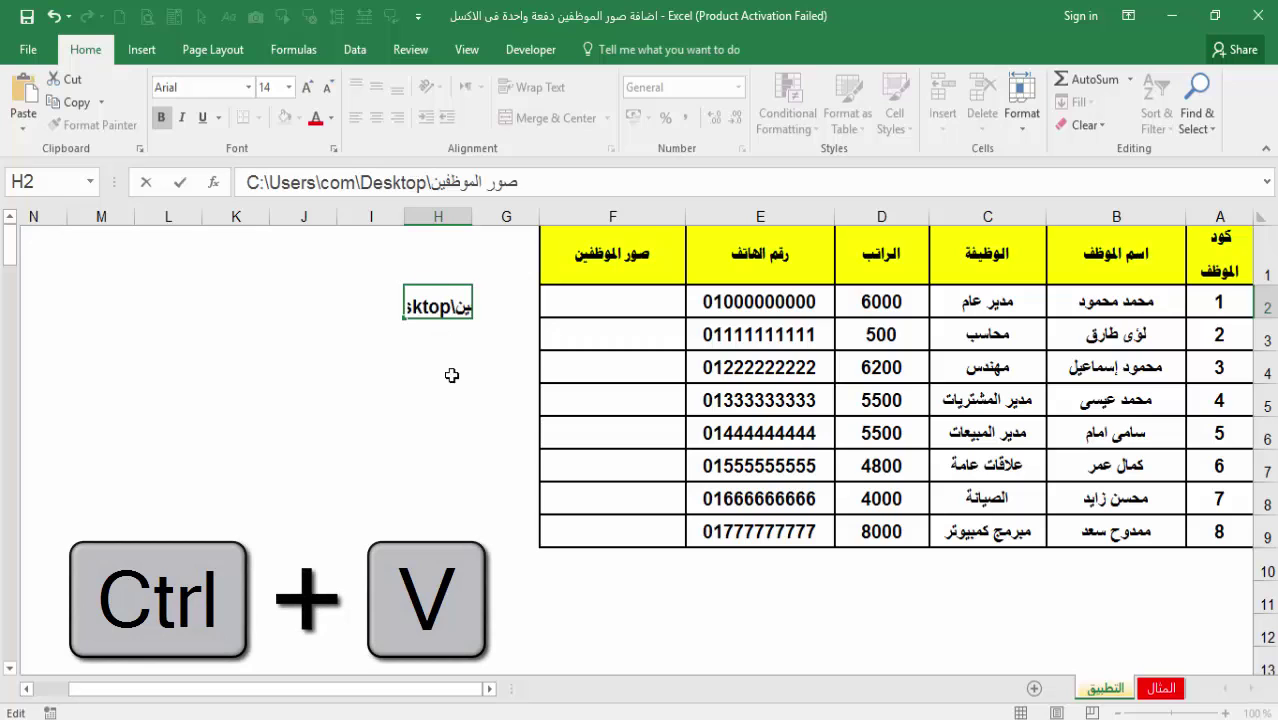
click(452, 388)
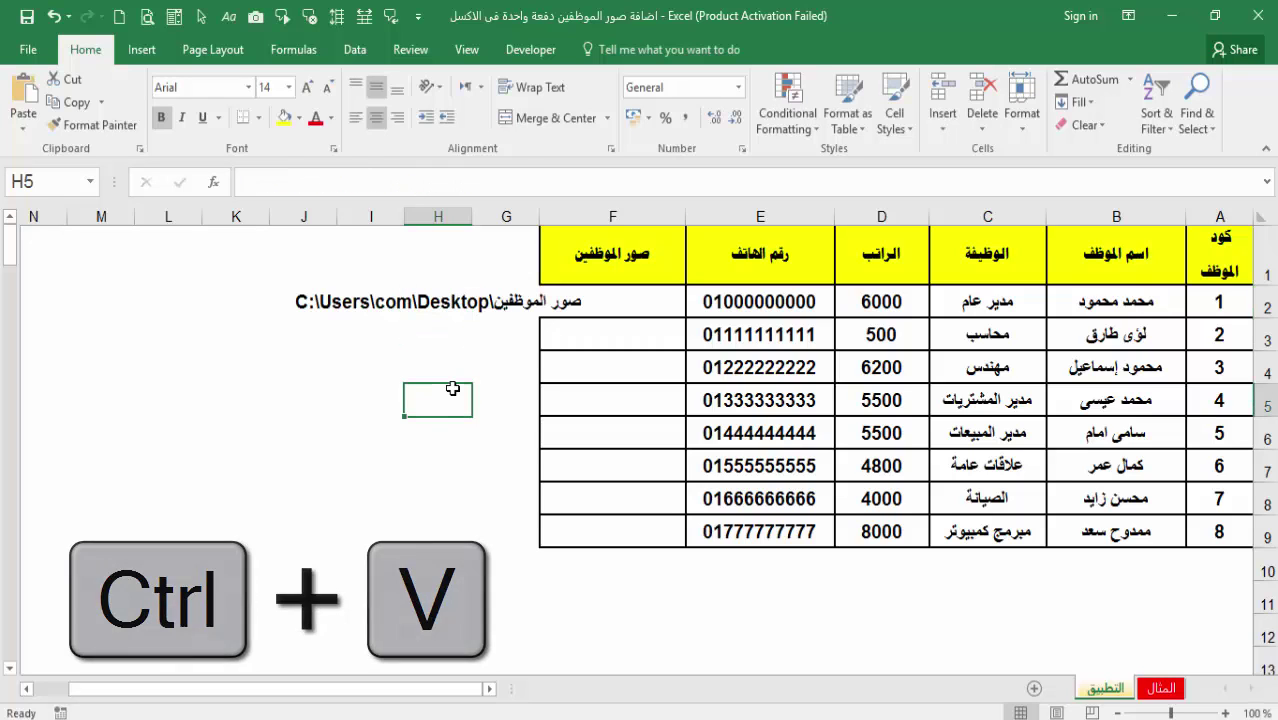
double_click(402, 222)
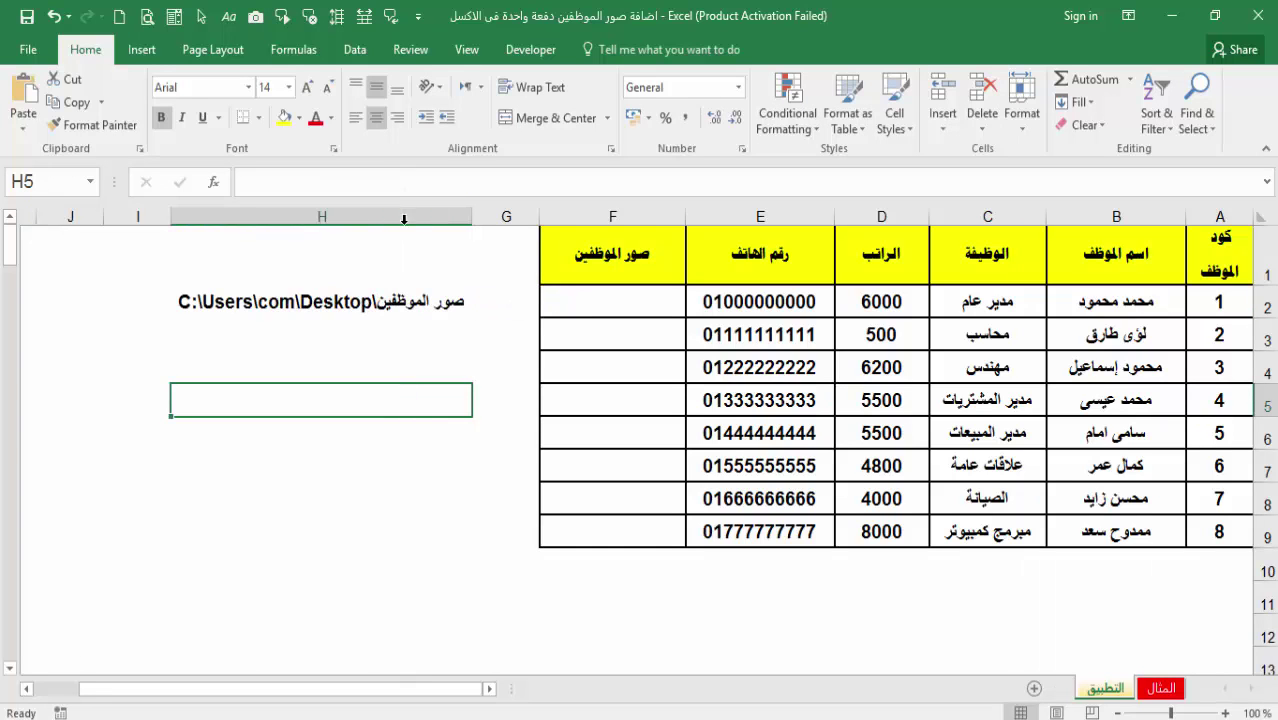
Append a trailing backslash to the folder path in H2
click(371, 311)
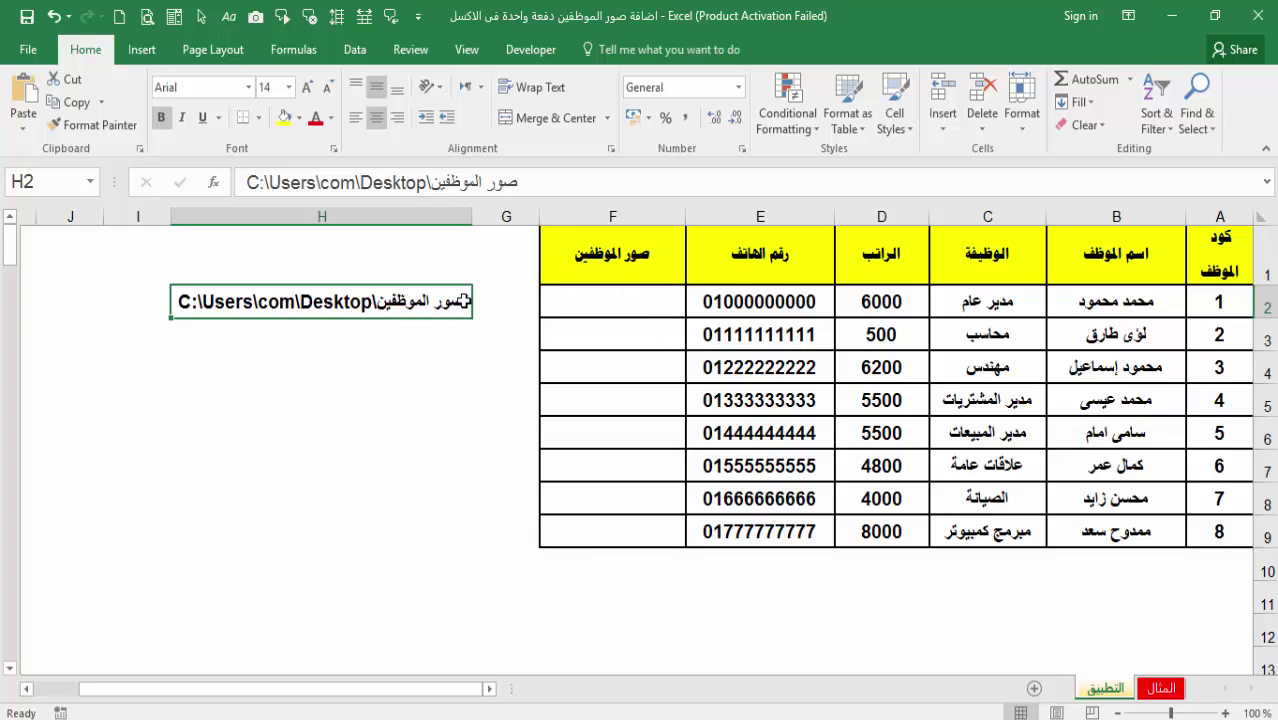
click(523, 182)
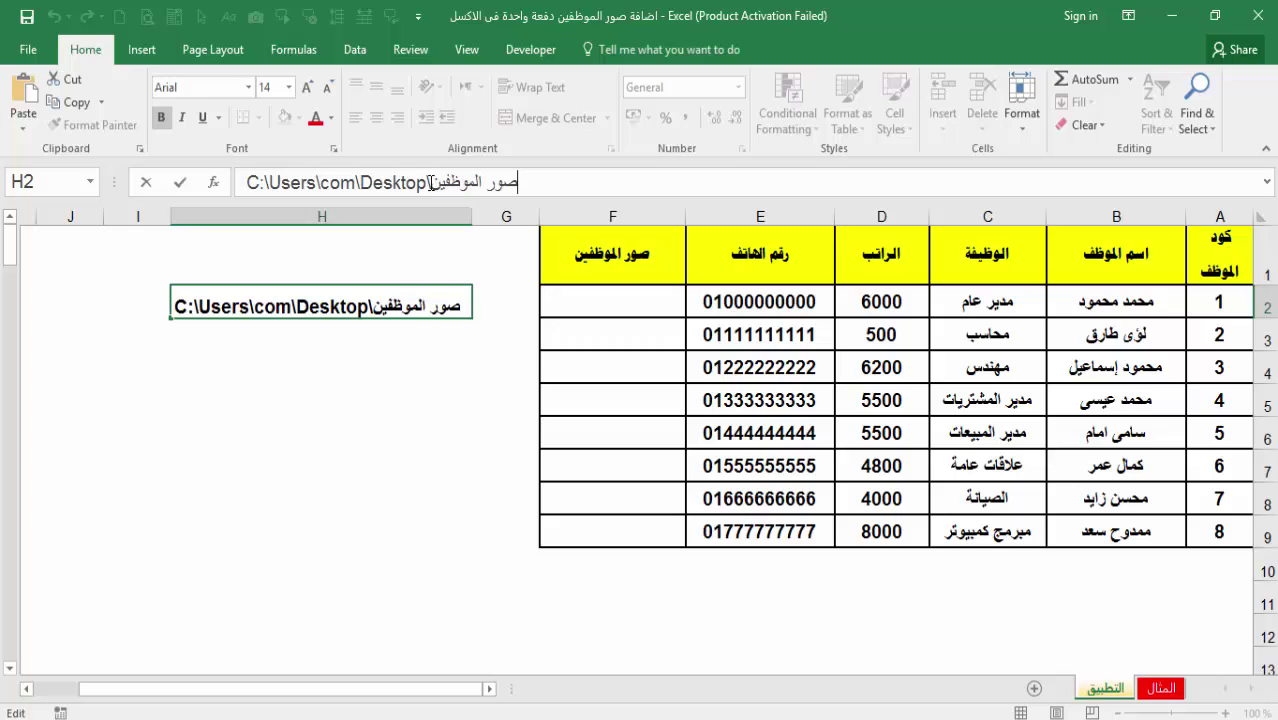
text(\)
text(&)
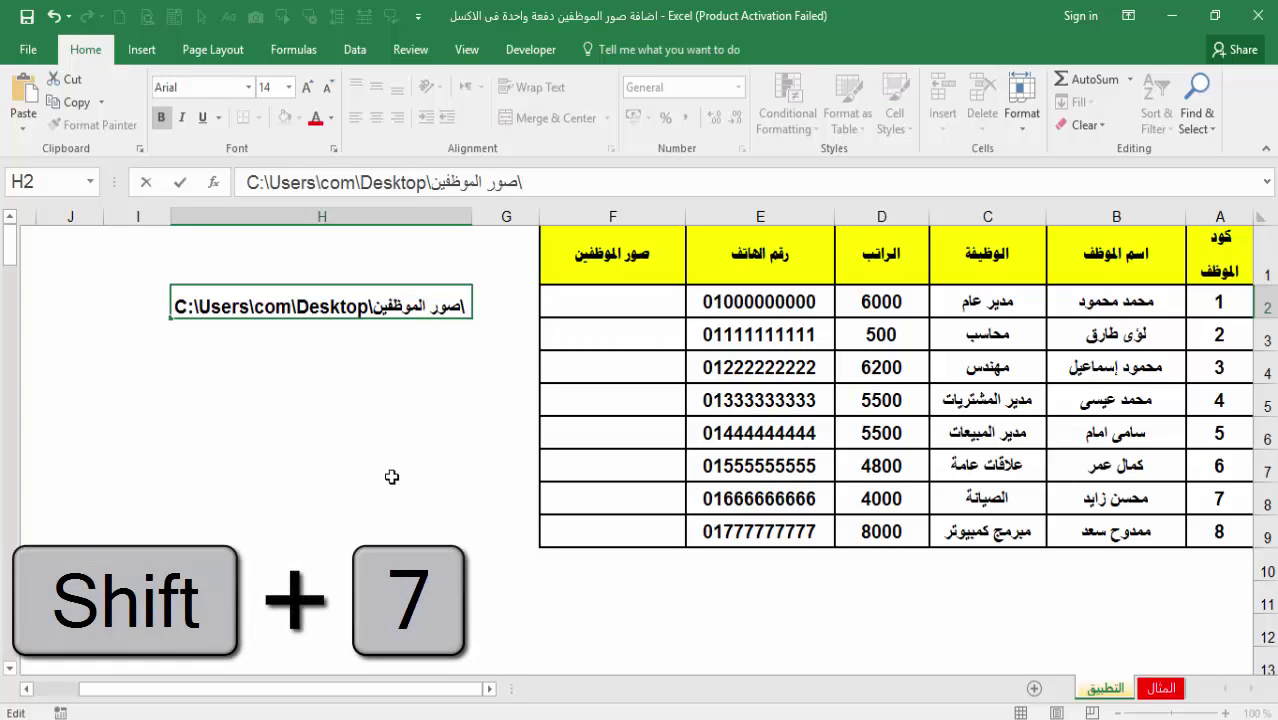
key(Return)
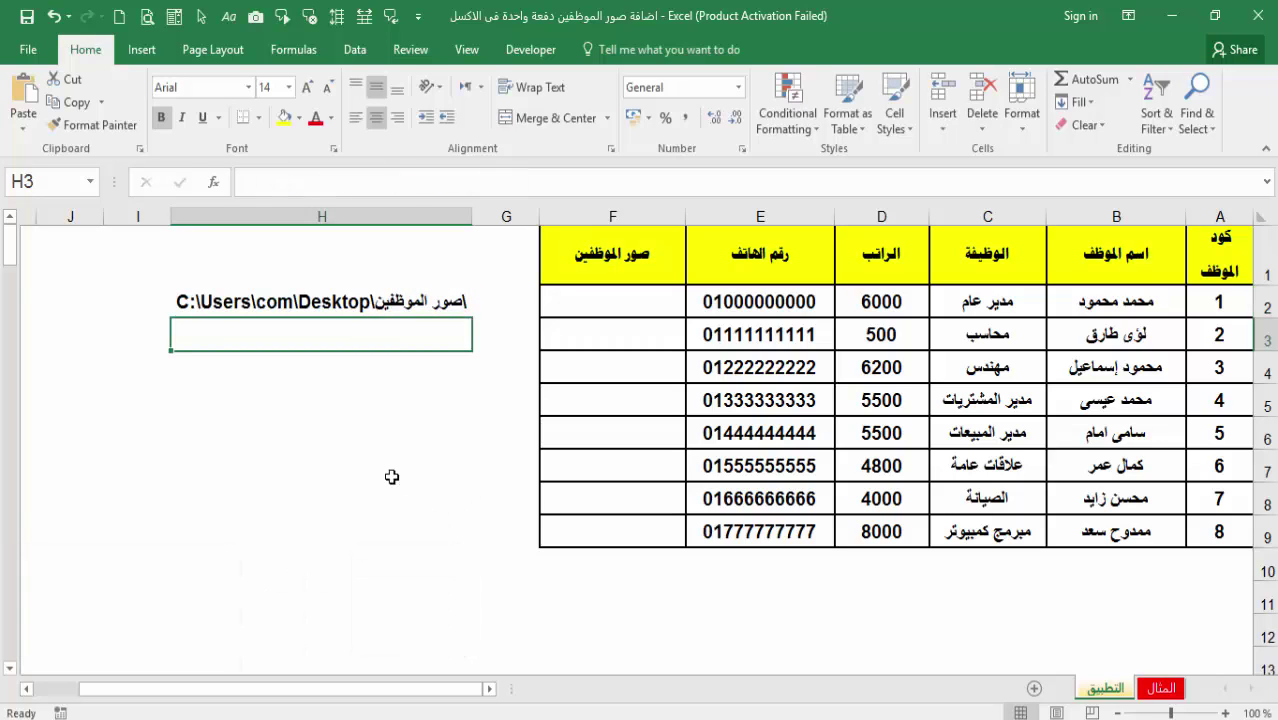
Fill the H2 folder path down to H9 and widen columns H and I
click(205, 302)
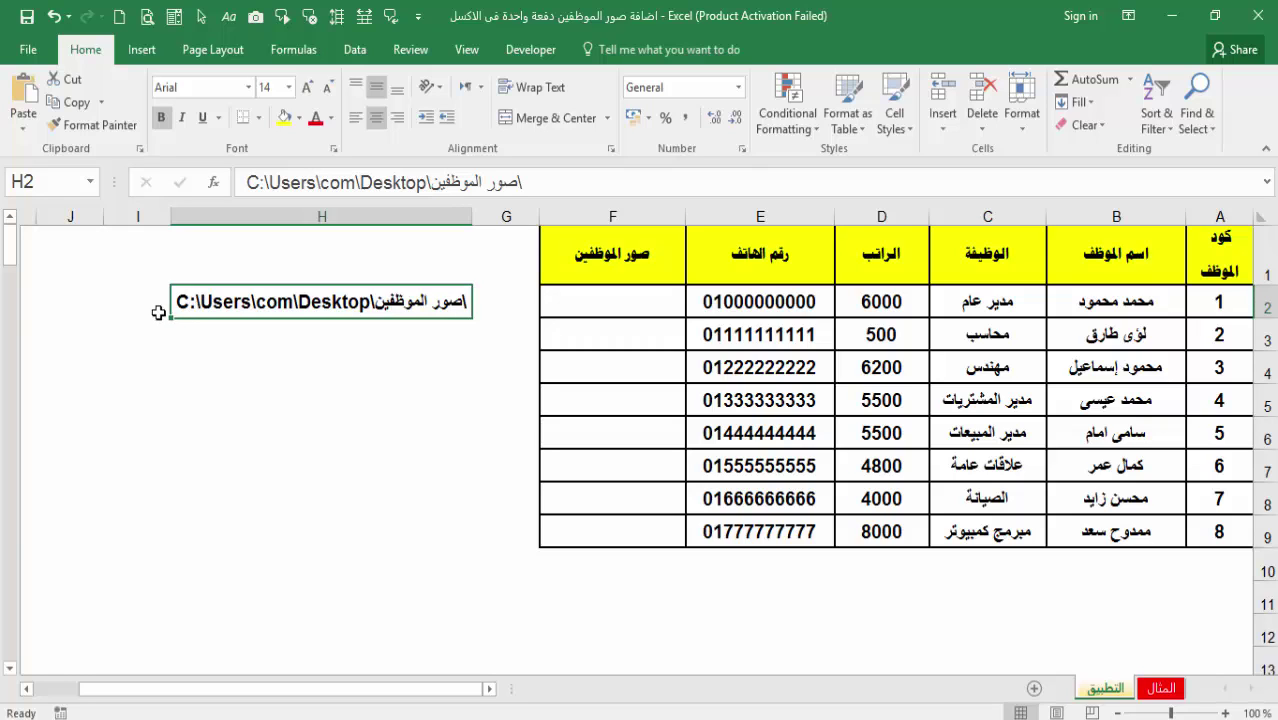
drag(172, 318, 165, 544)
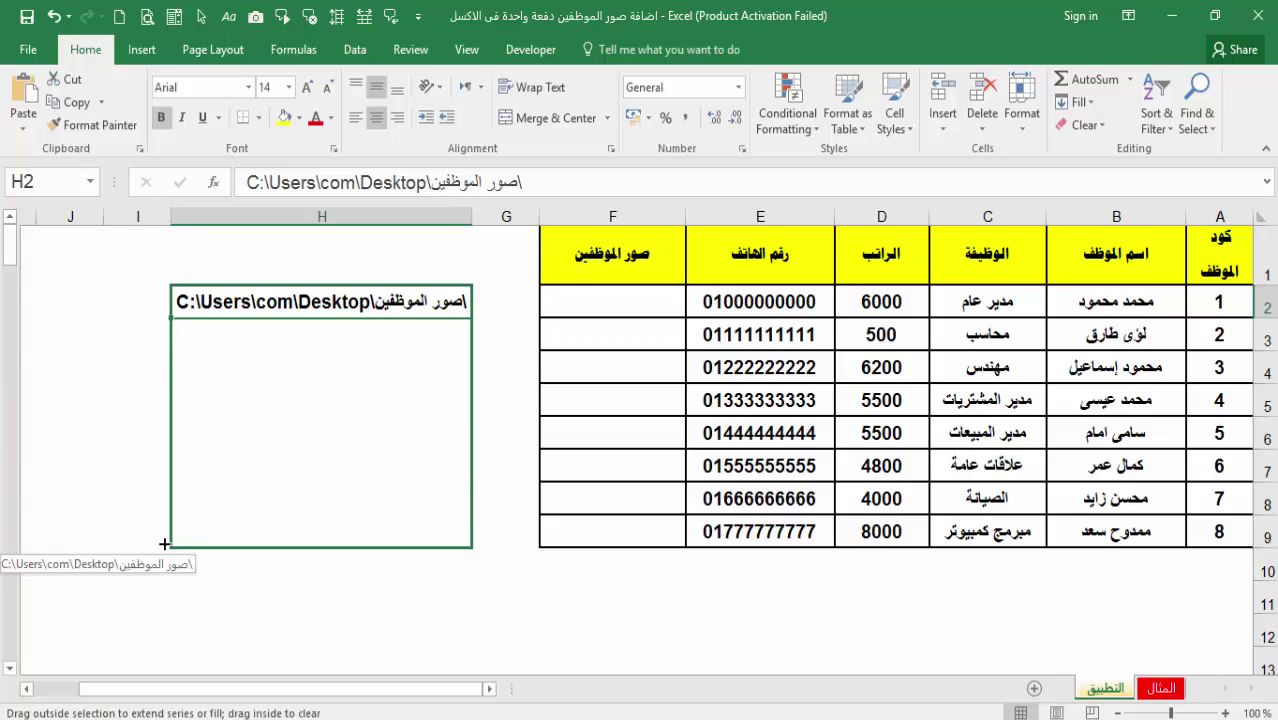
drag(165, 544, 165, 544)
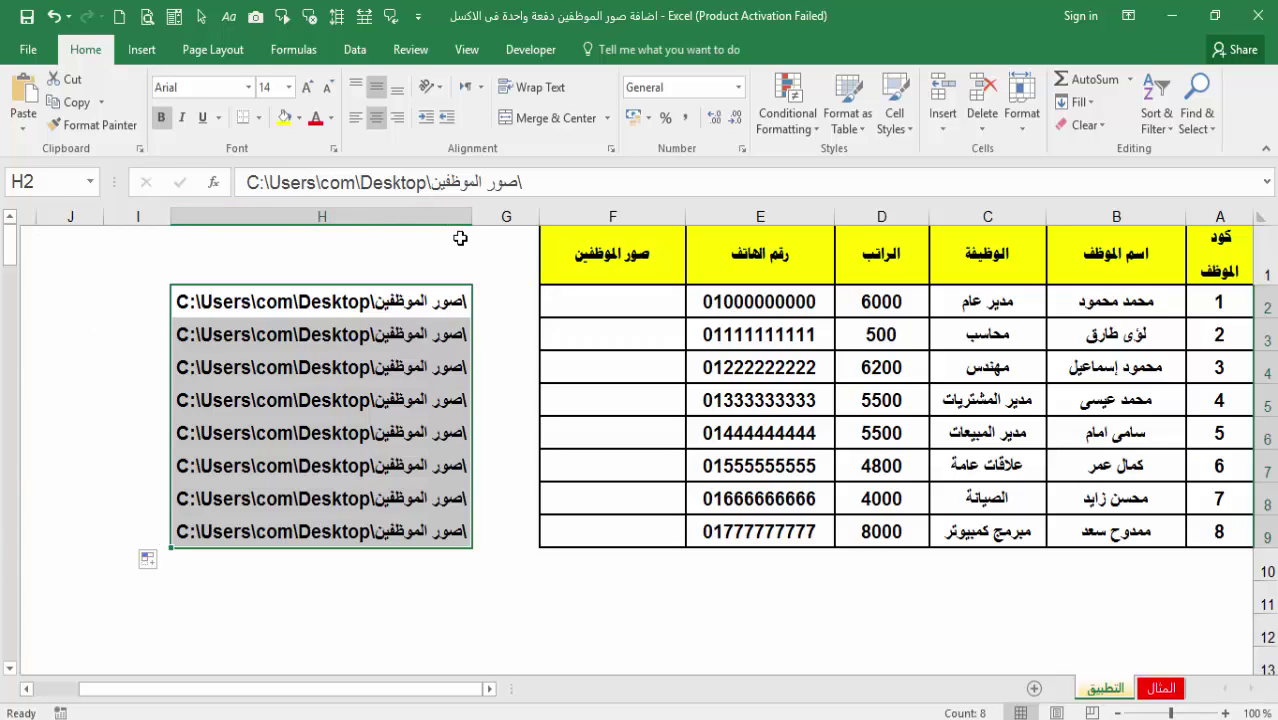
drag(472, 217, 502, 217)
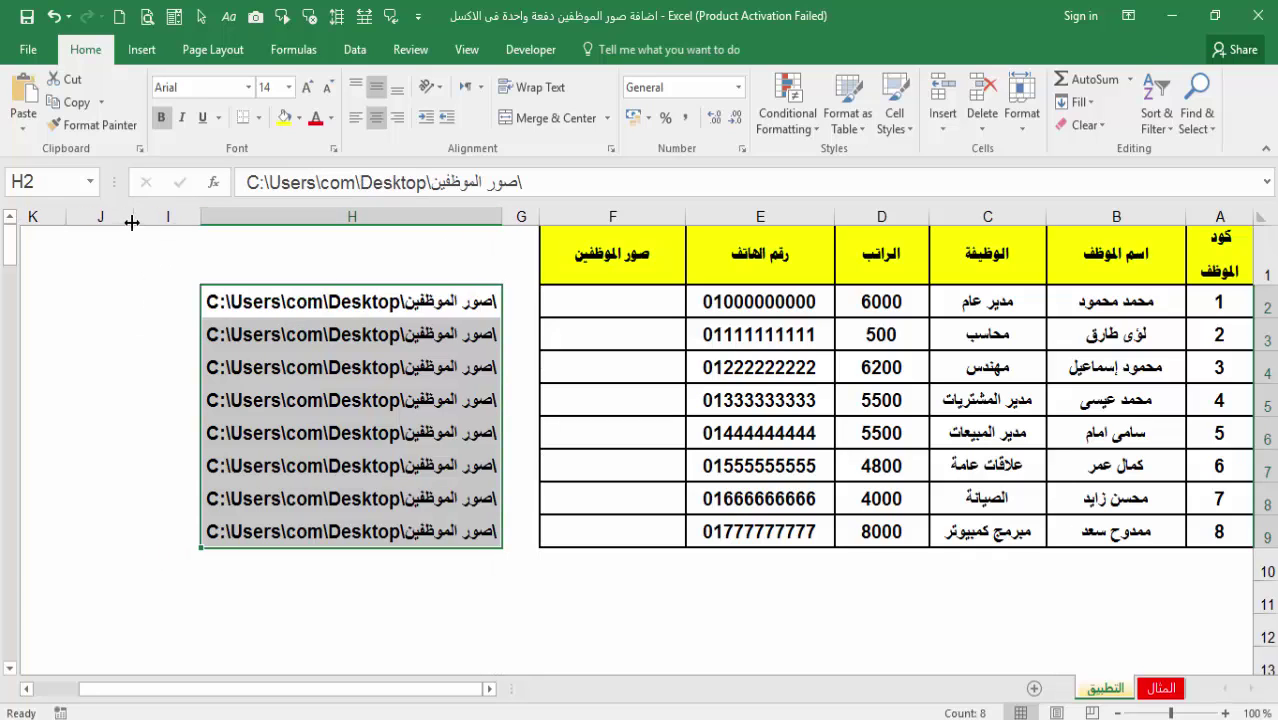
drag(132, 217, 22, 210)
click(141, 301)
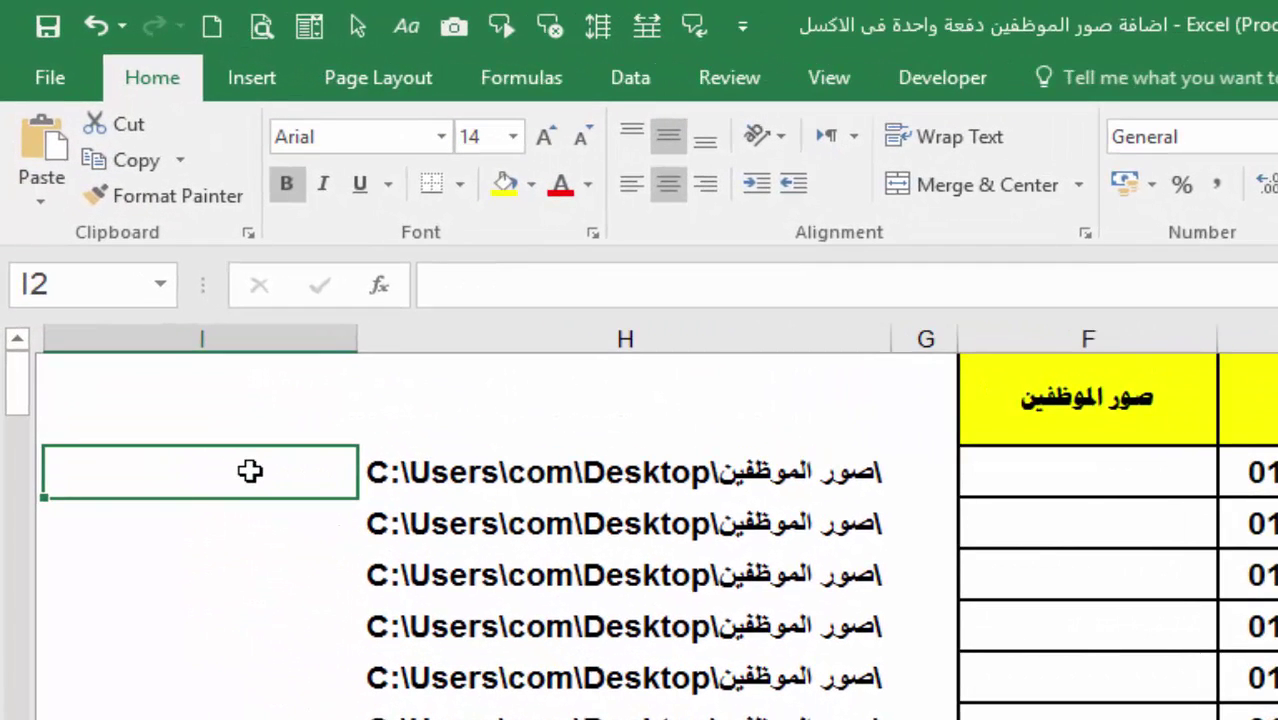
Enter =H2&B2&".jpg" in I2 to join the folder path, employee name and extension
text(=)
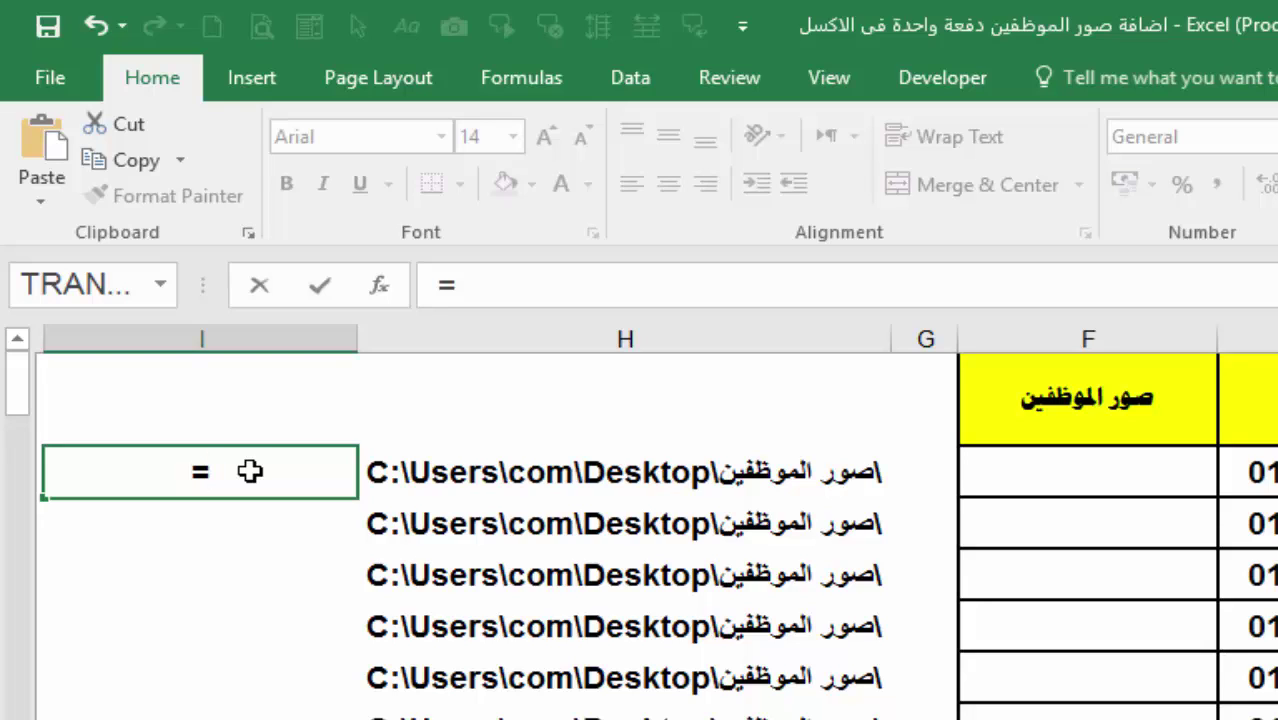
click(542, 474)
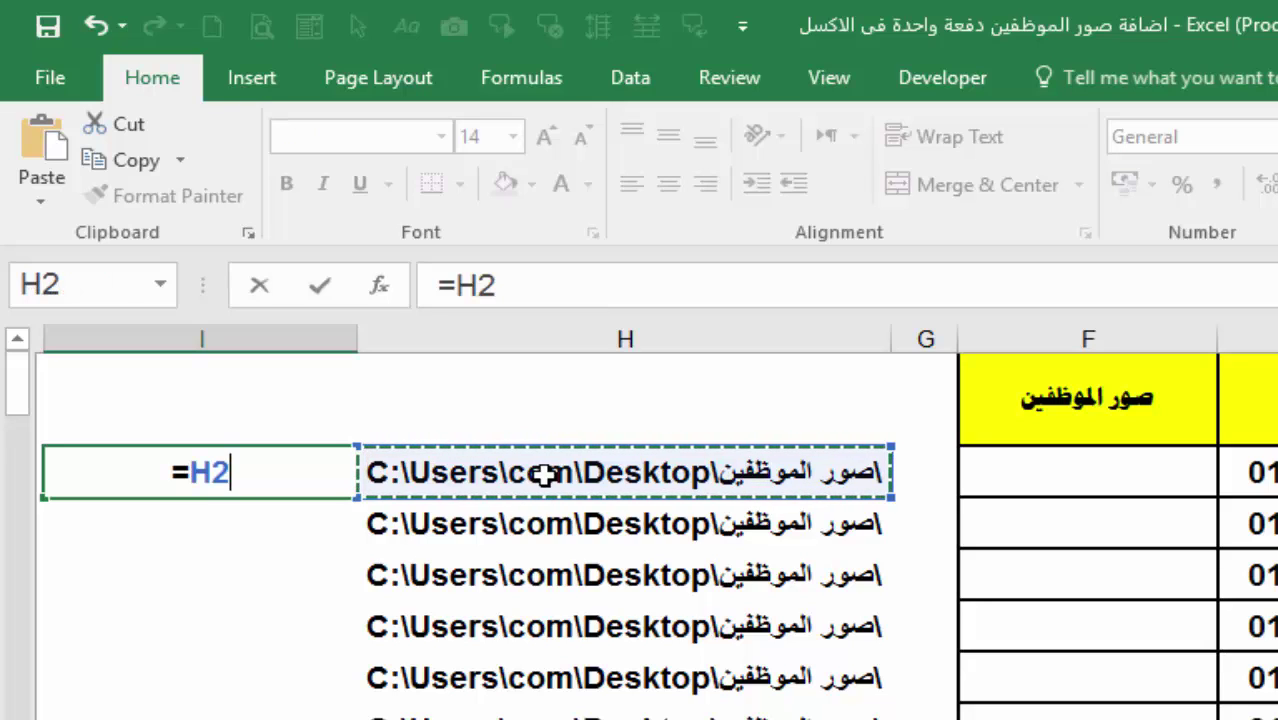
key(ctrl+c)
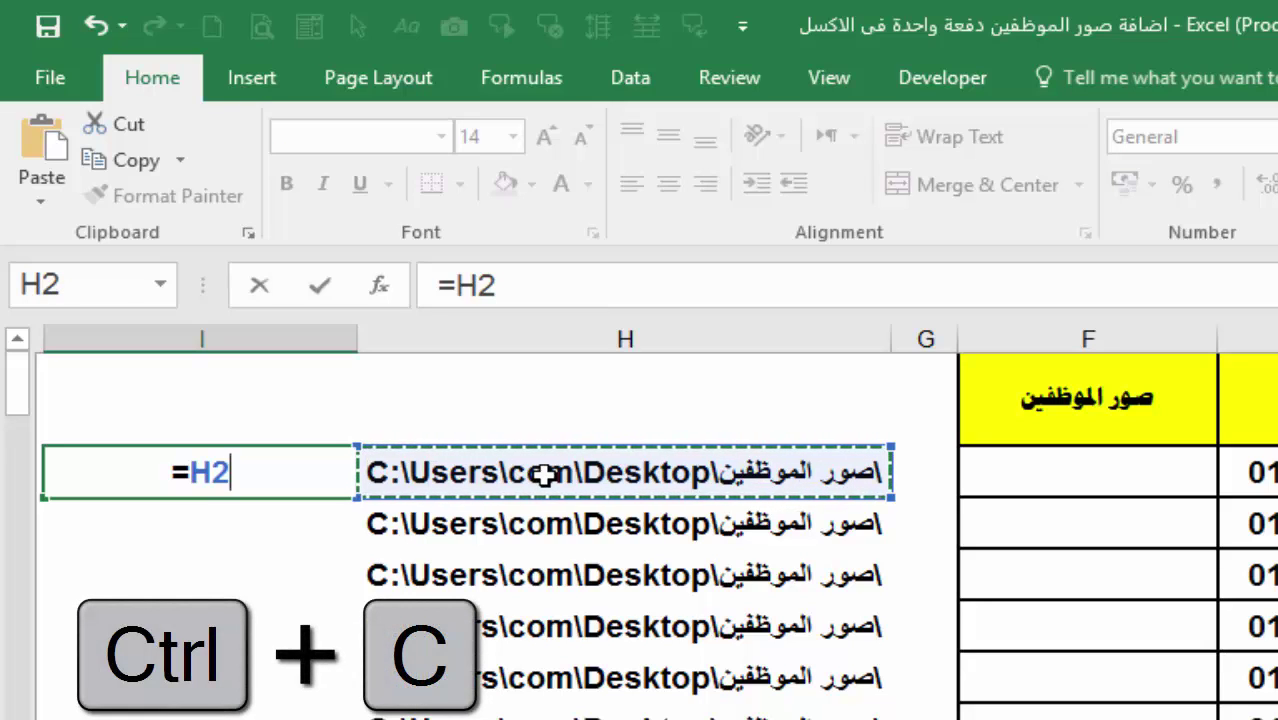
text(&)
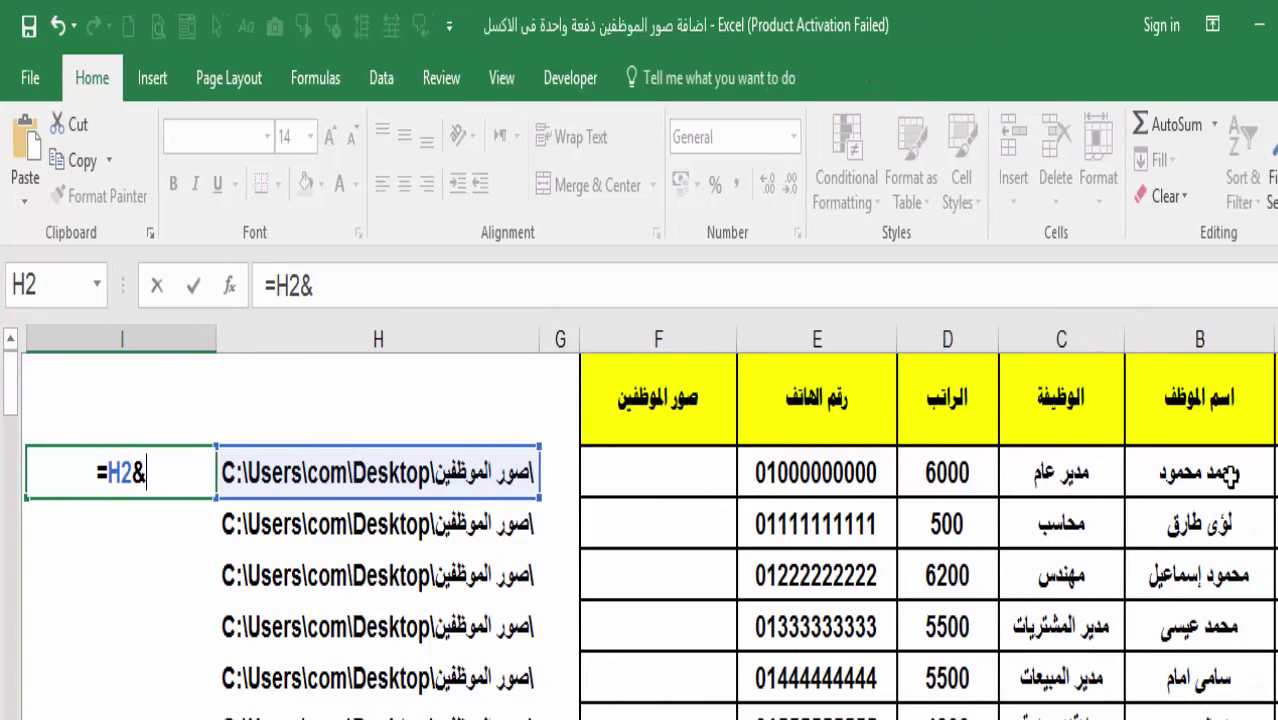
click(1230, 476)
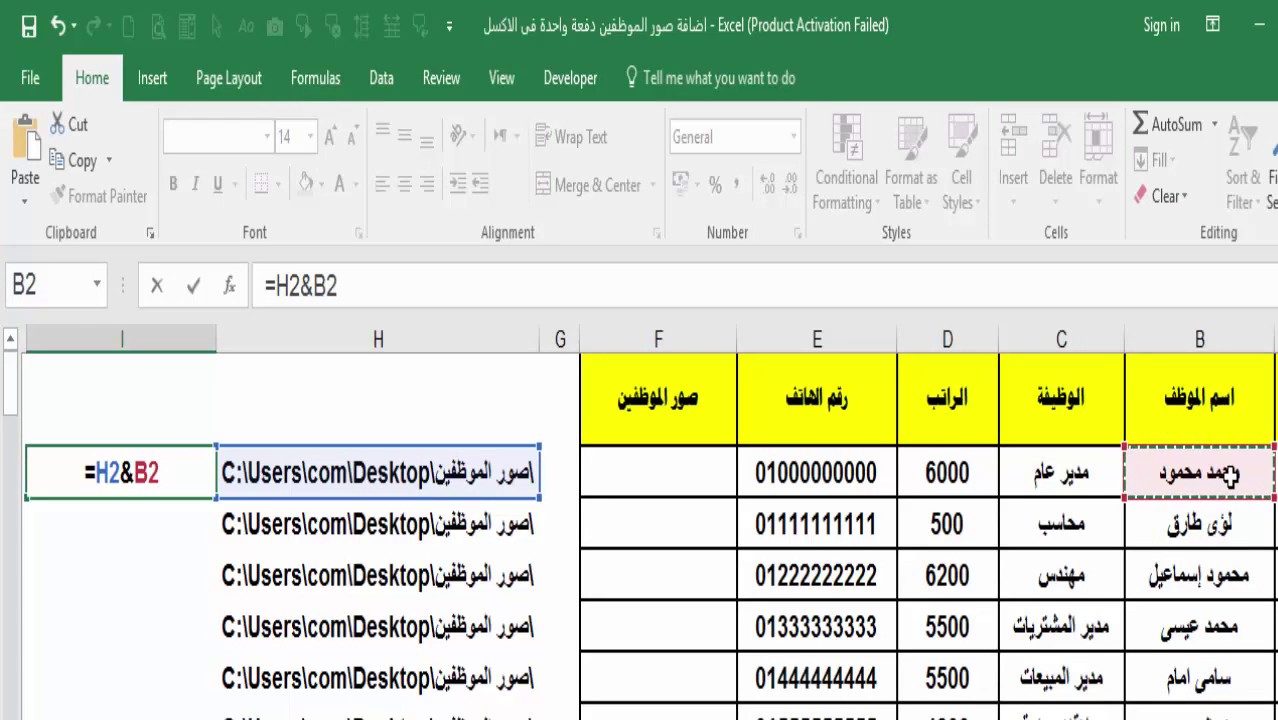
text(&)
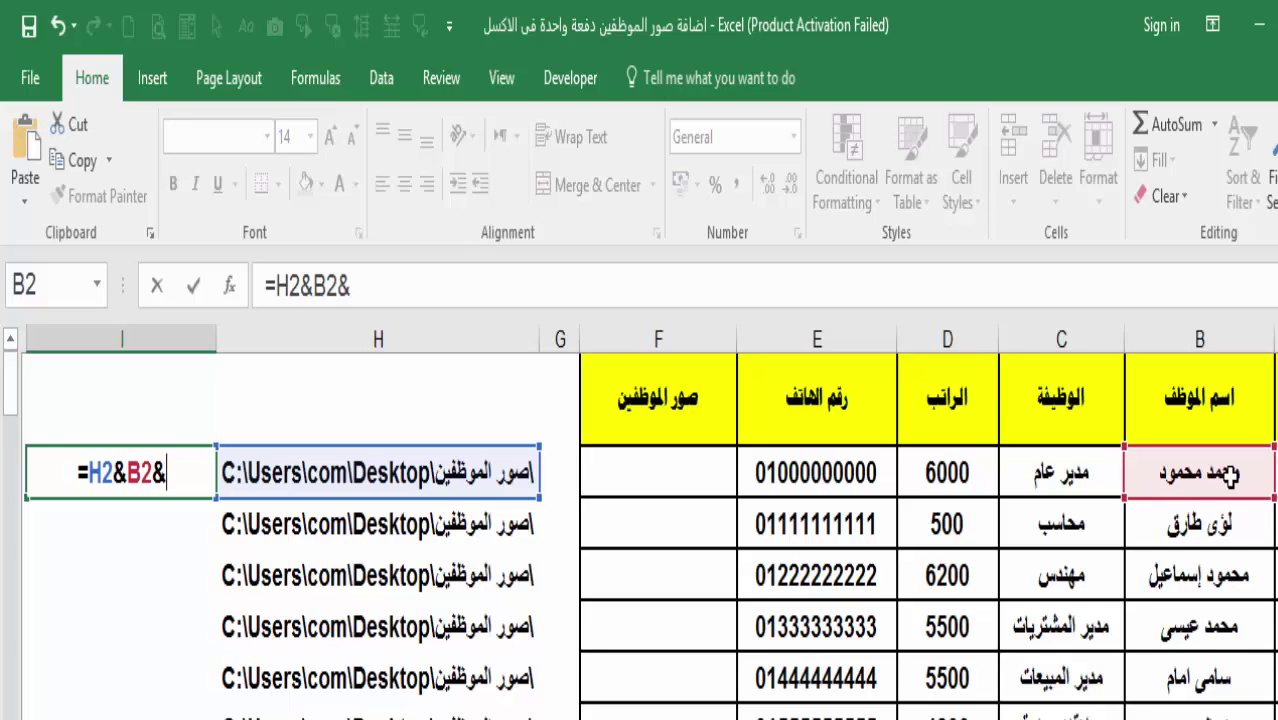
text(")
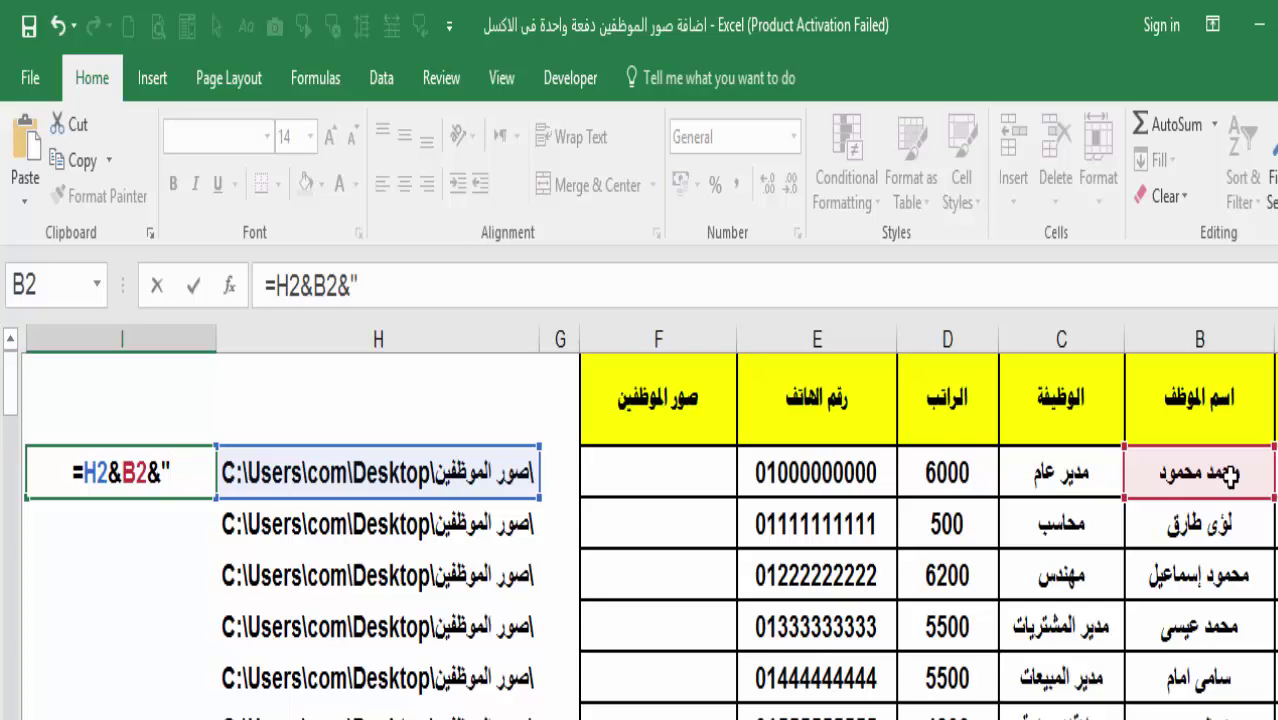
text(.)
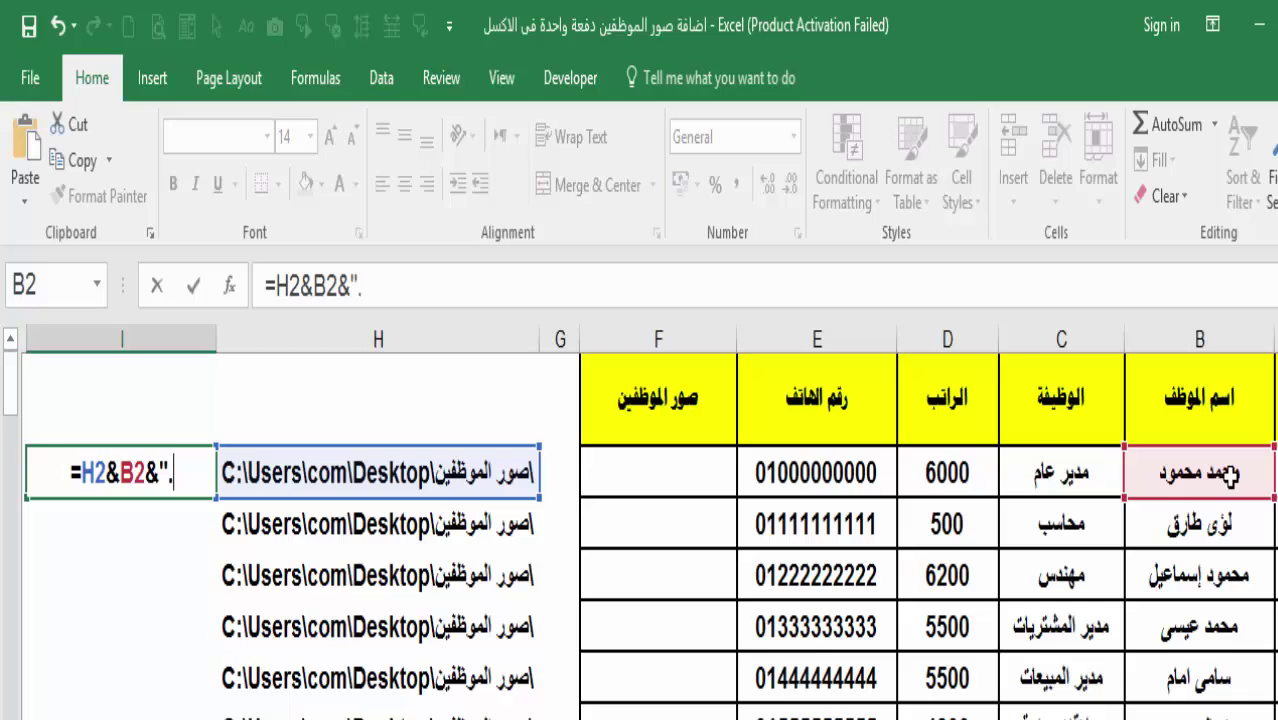
text(jpg)
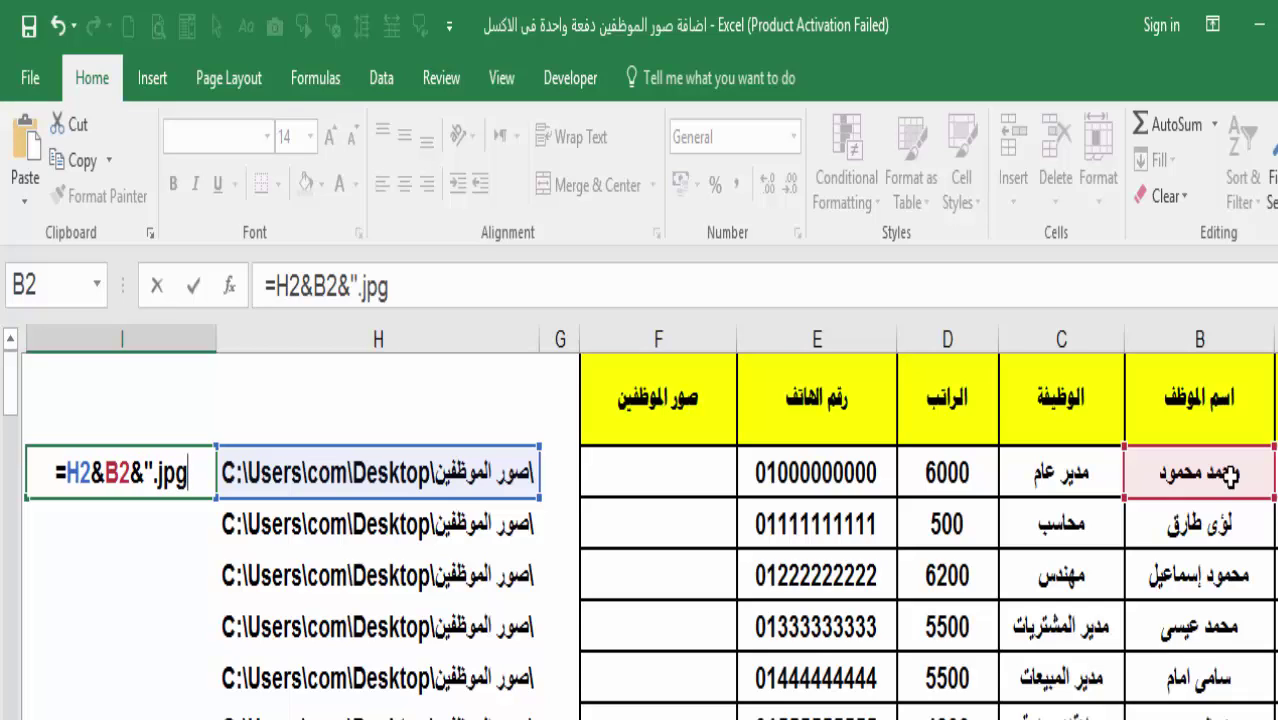
text(")
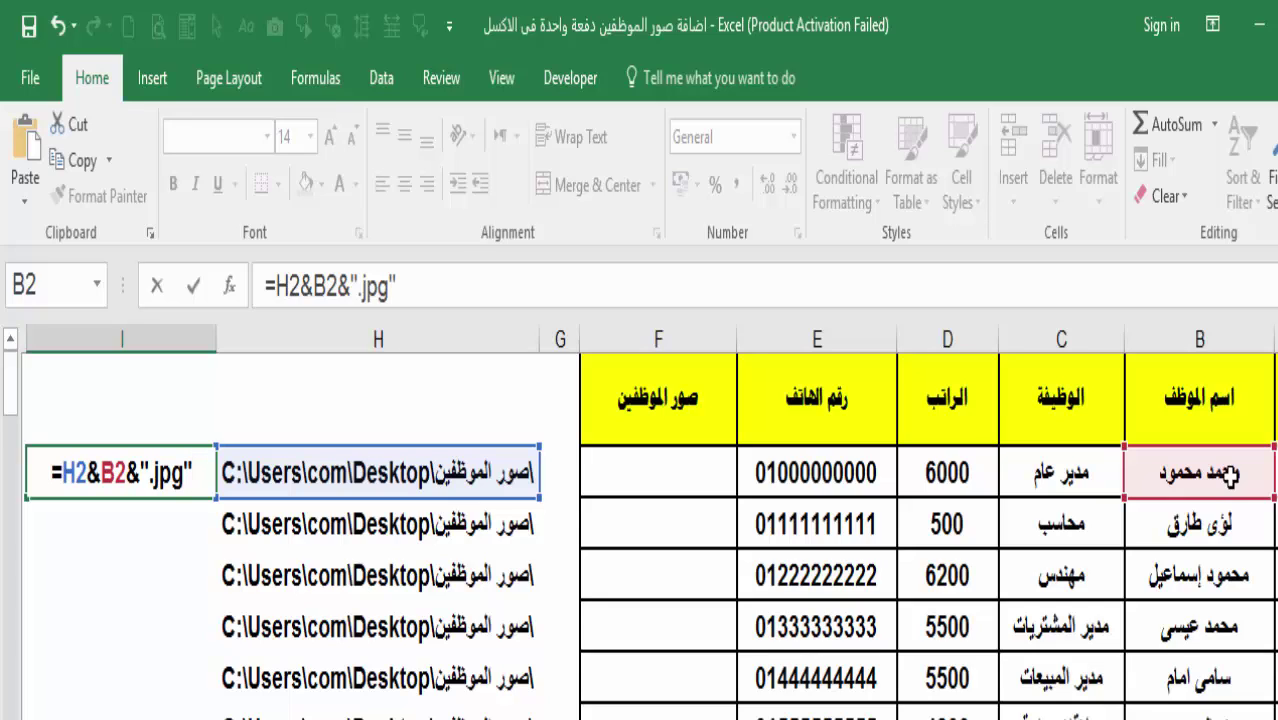
Confirm the I2 formula and fill =H2&B2&".jpg" down through I9
key(Return)
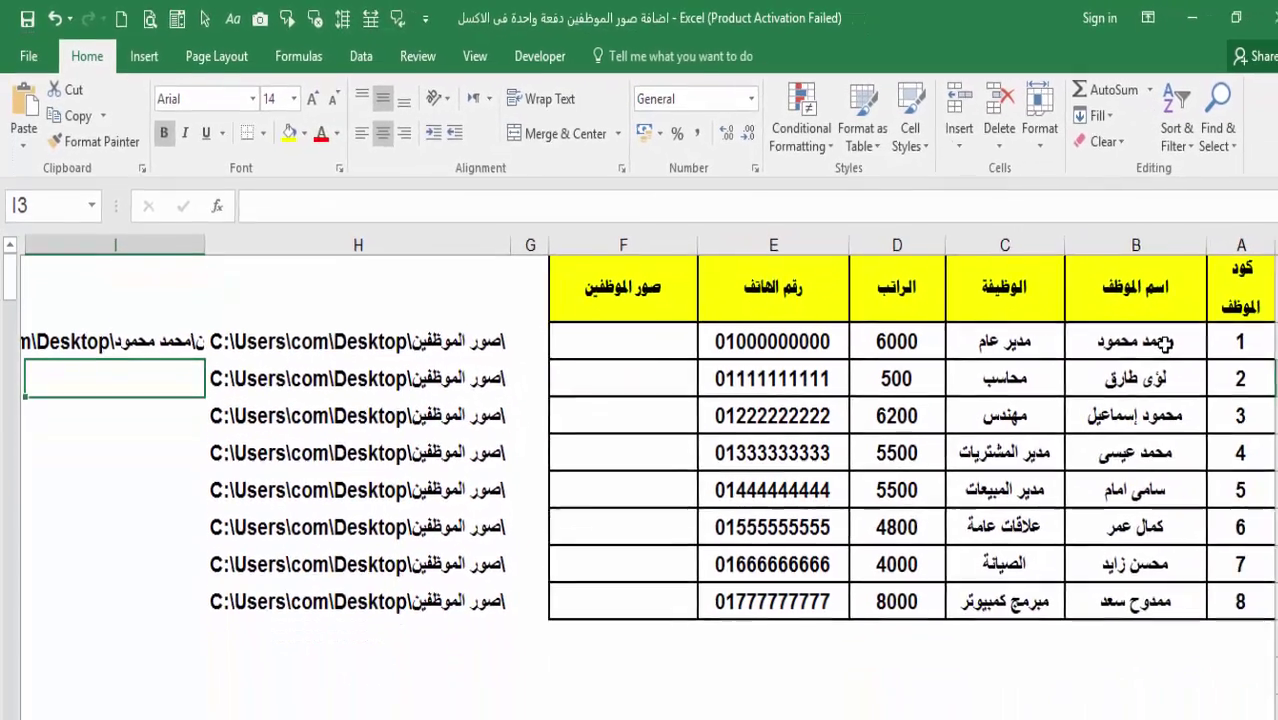
click(100, 341)
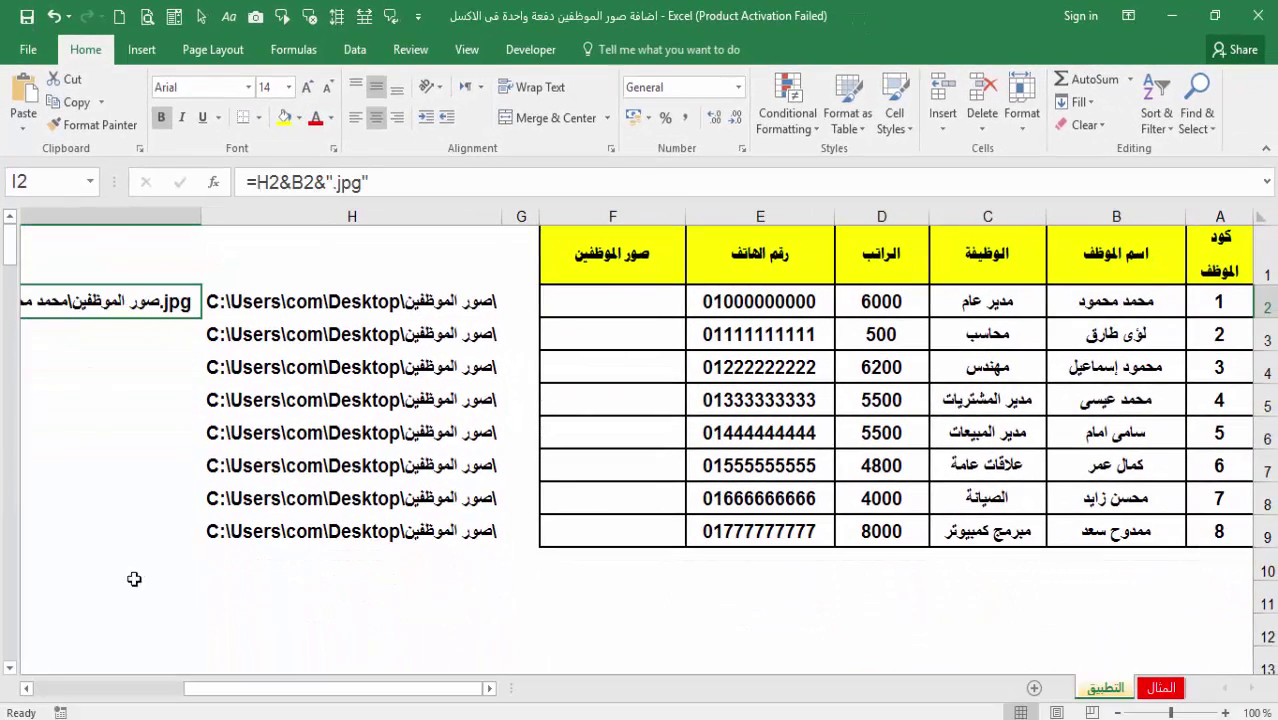
click(26, 688)
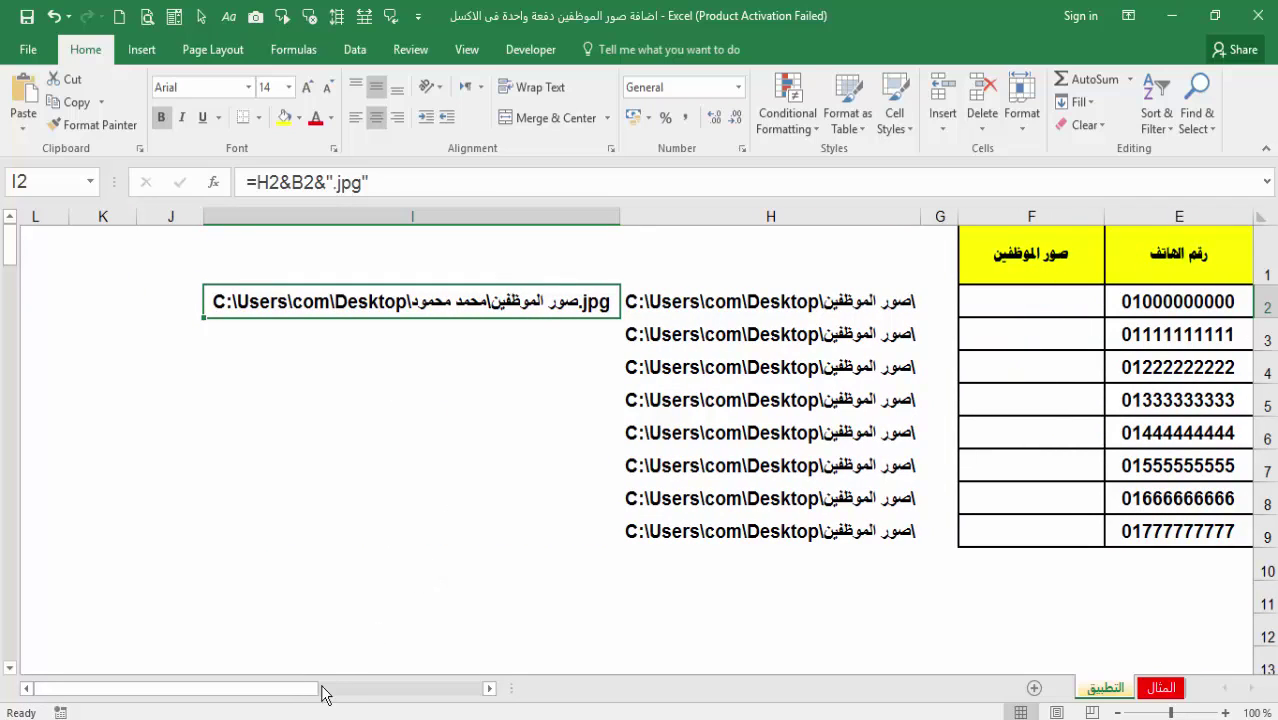
drag(304, 690, 442, 698)
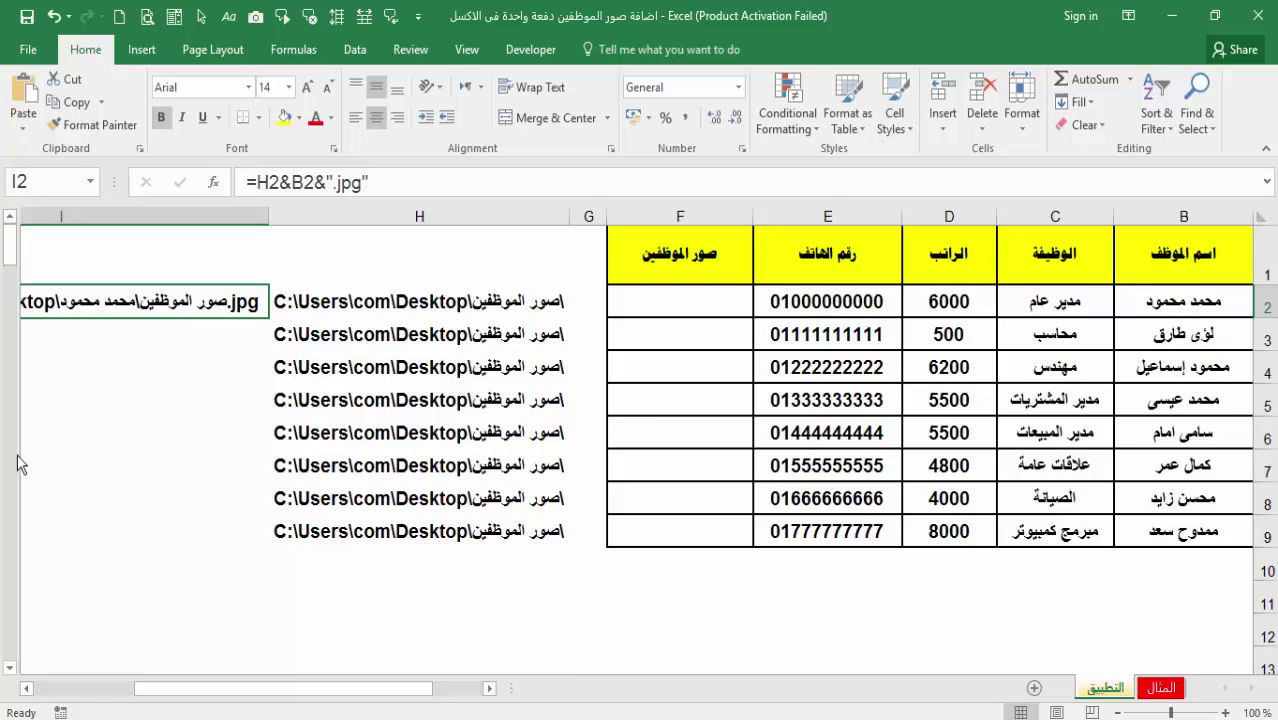
drag(160, 688, 56, 672)
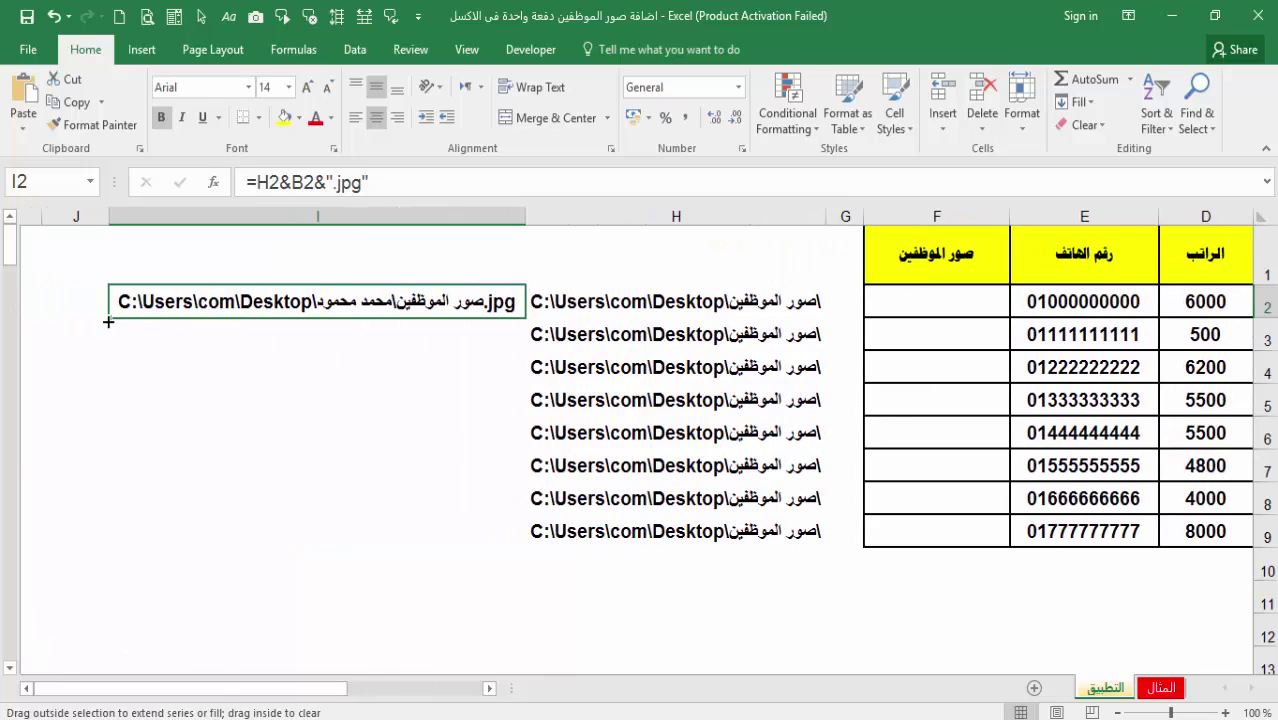
drag(108, 321, 115, 557)
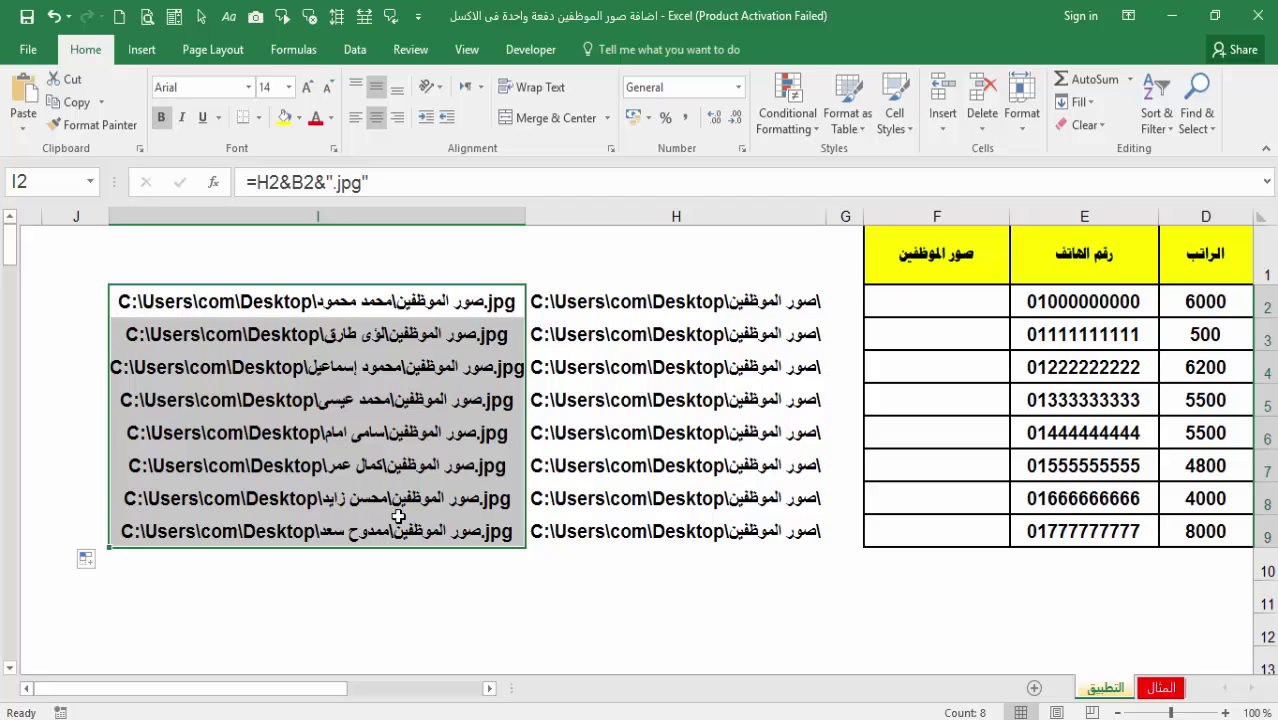
Convert the photo-path formulas in I2:I9 to plain values
key(ctrl+c)
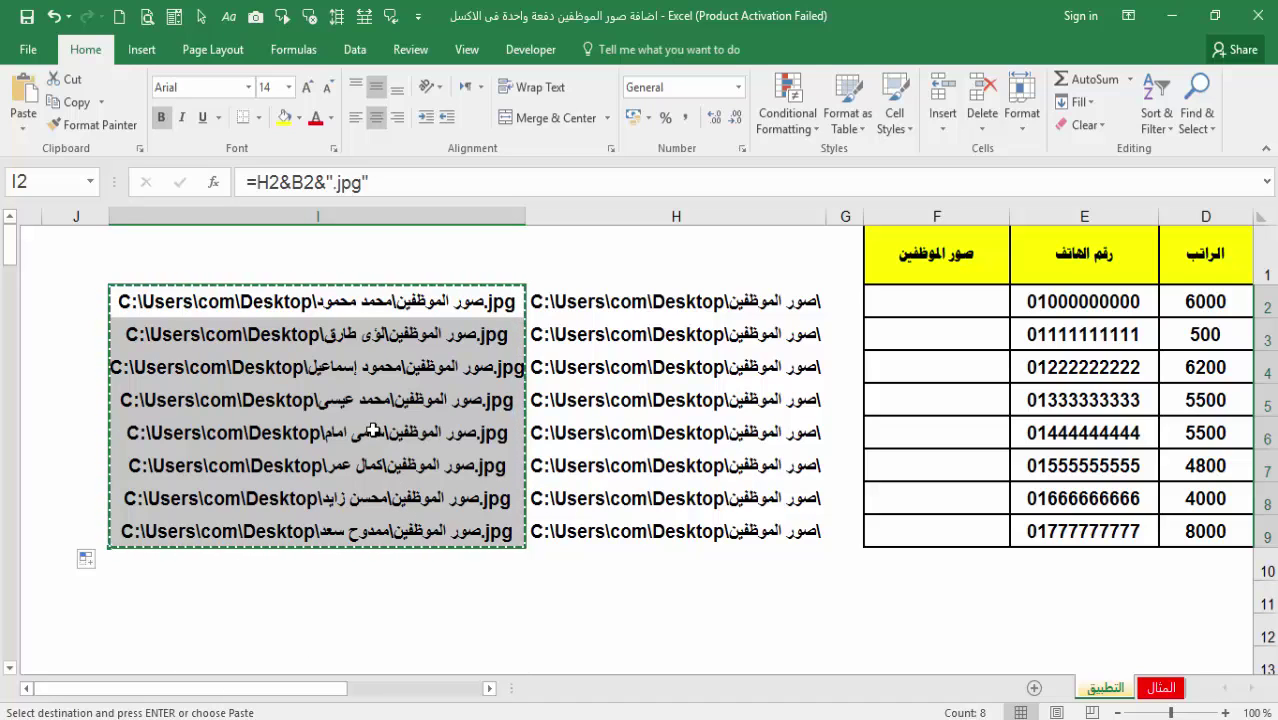
right_click(372, 430)
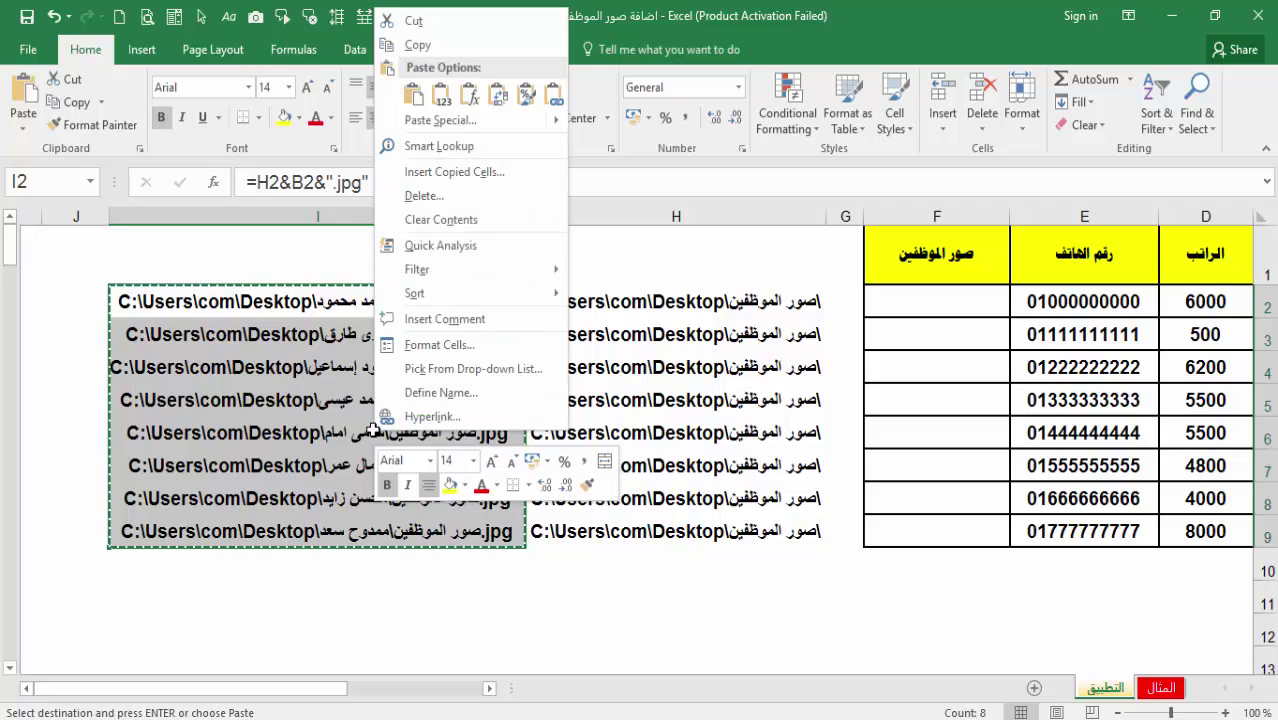
click(441, 100)
click(443, 100)
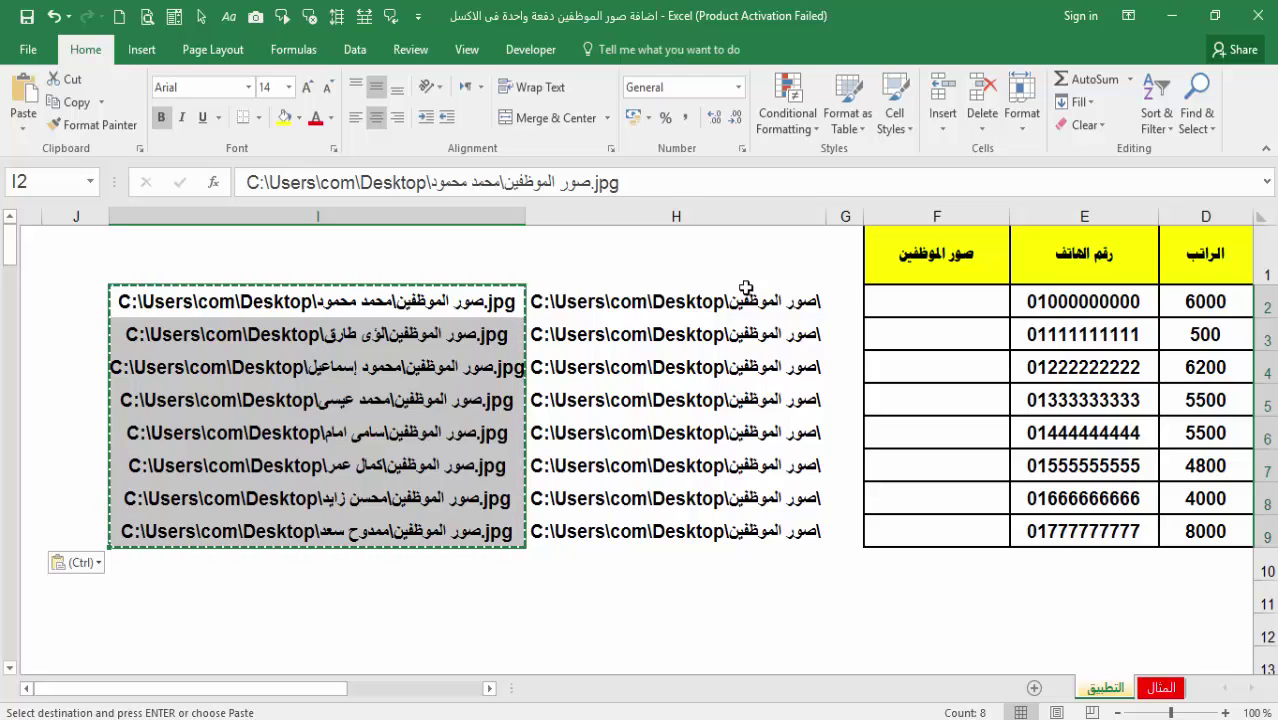
Move the full .jpg photo paths into H2:H9, replacing the folder-only entries
right_click(720, 230)
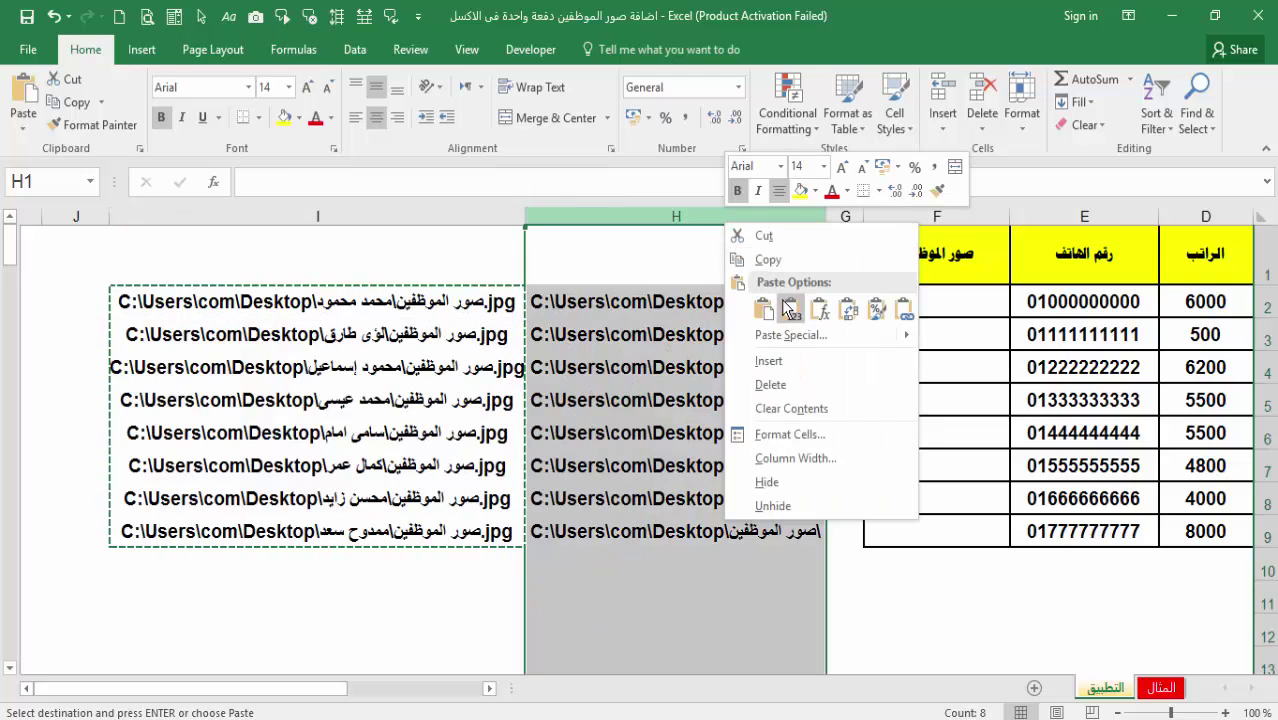
key(Escape)
key(ctrl+v)
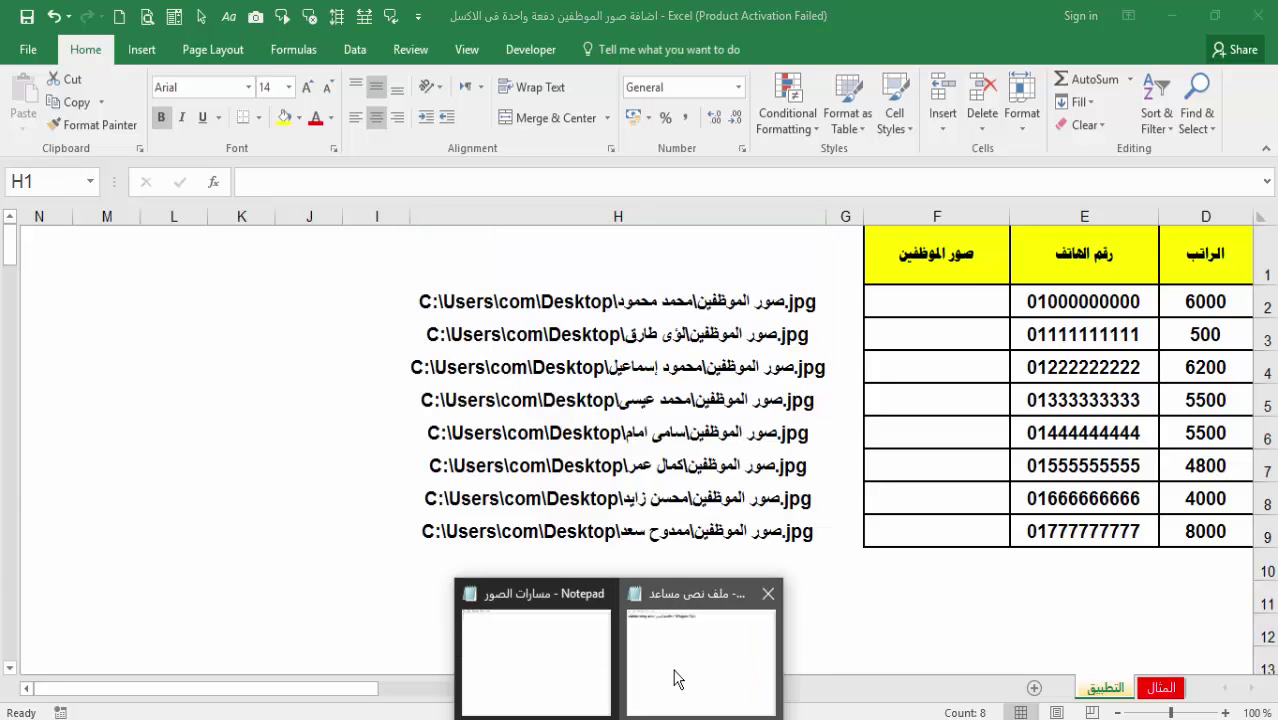
Copy the <table><img src="المسار"width="70"hight="70"> template from Notepad, then minimize Notepad
click(674, 678)
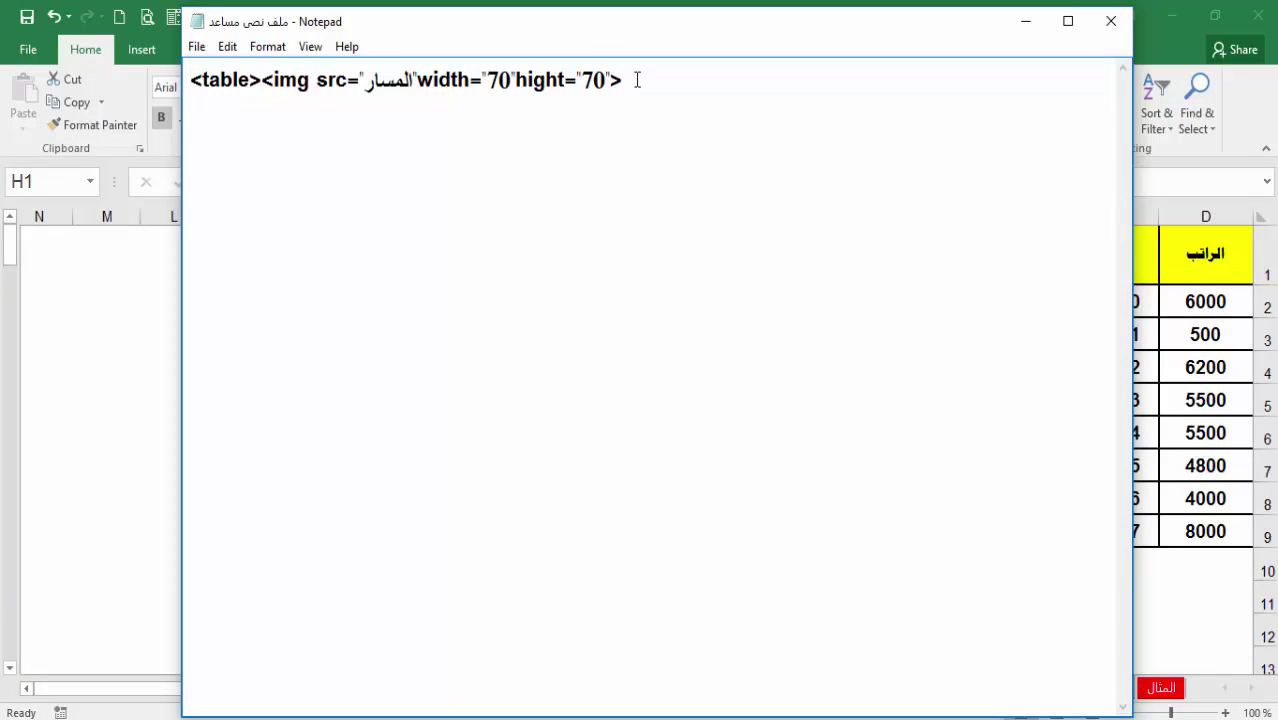
key(ctrl+a)
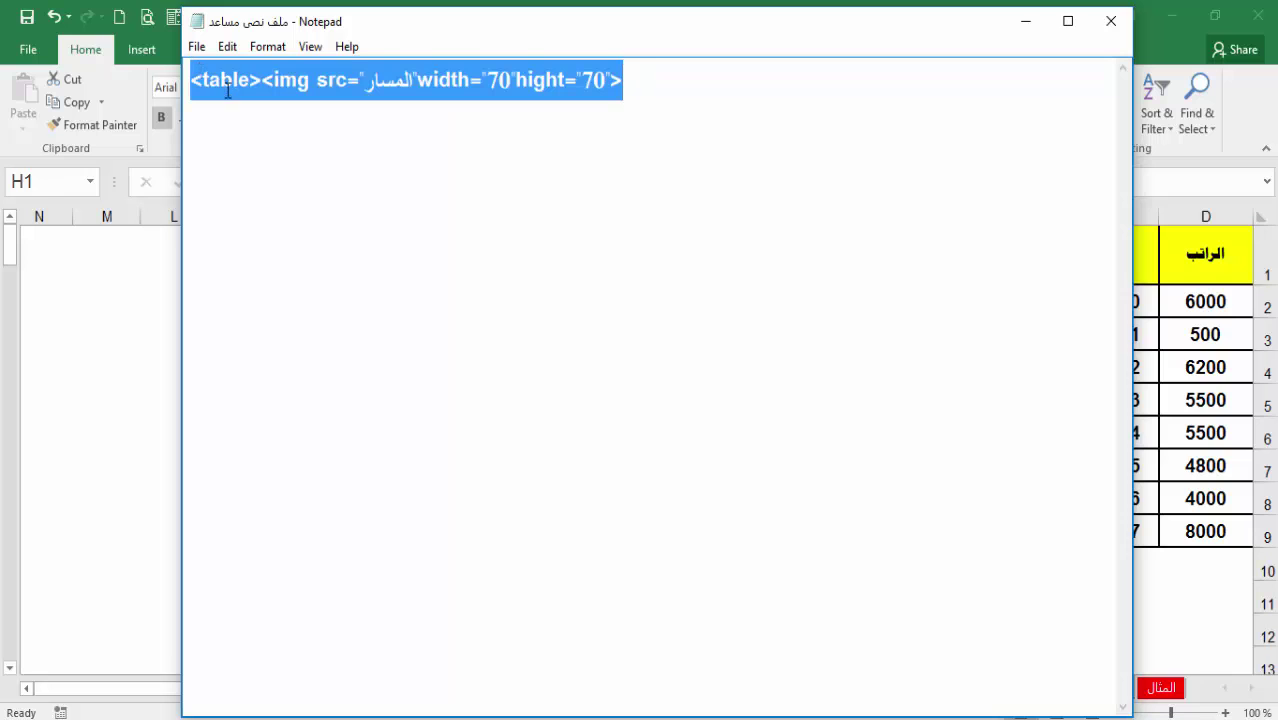
key(ctrl+c)
click(1025, 21)
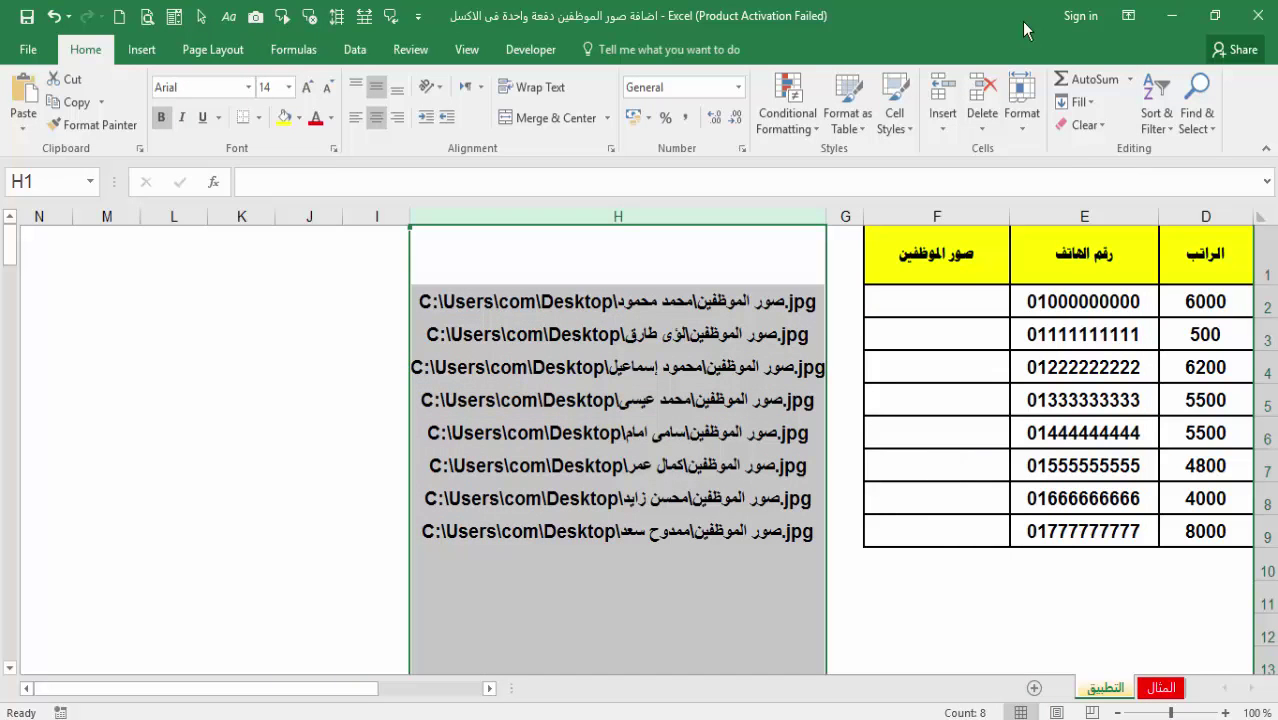
Paste the img tag template into cell I2 and autofit column I
click(362, 289)
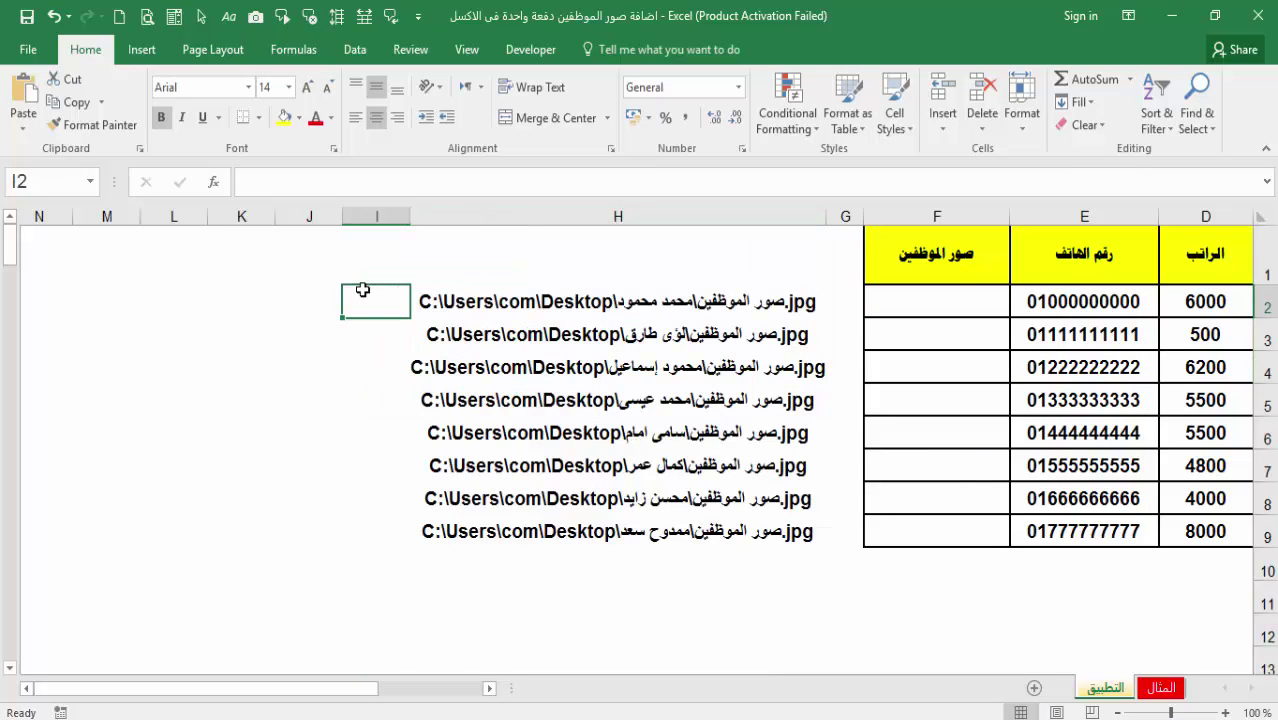
click(364, 179)
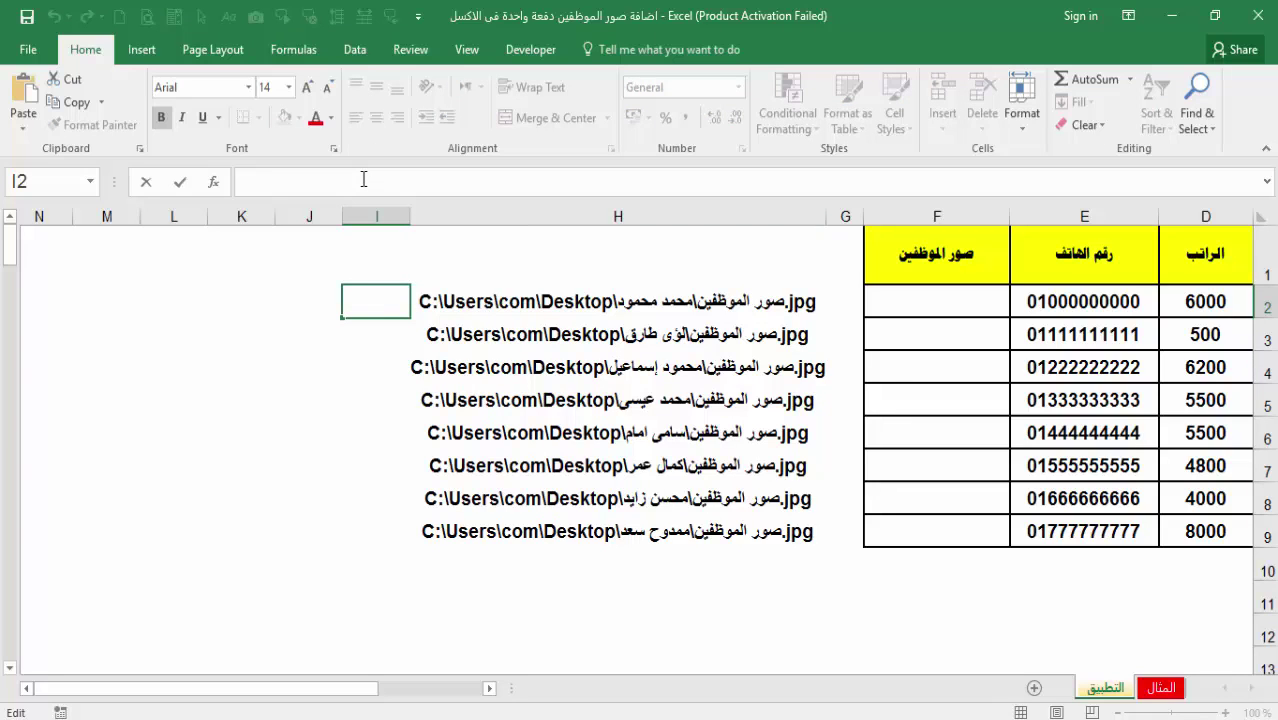
key(ctrl+v)
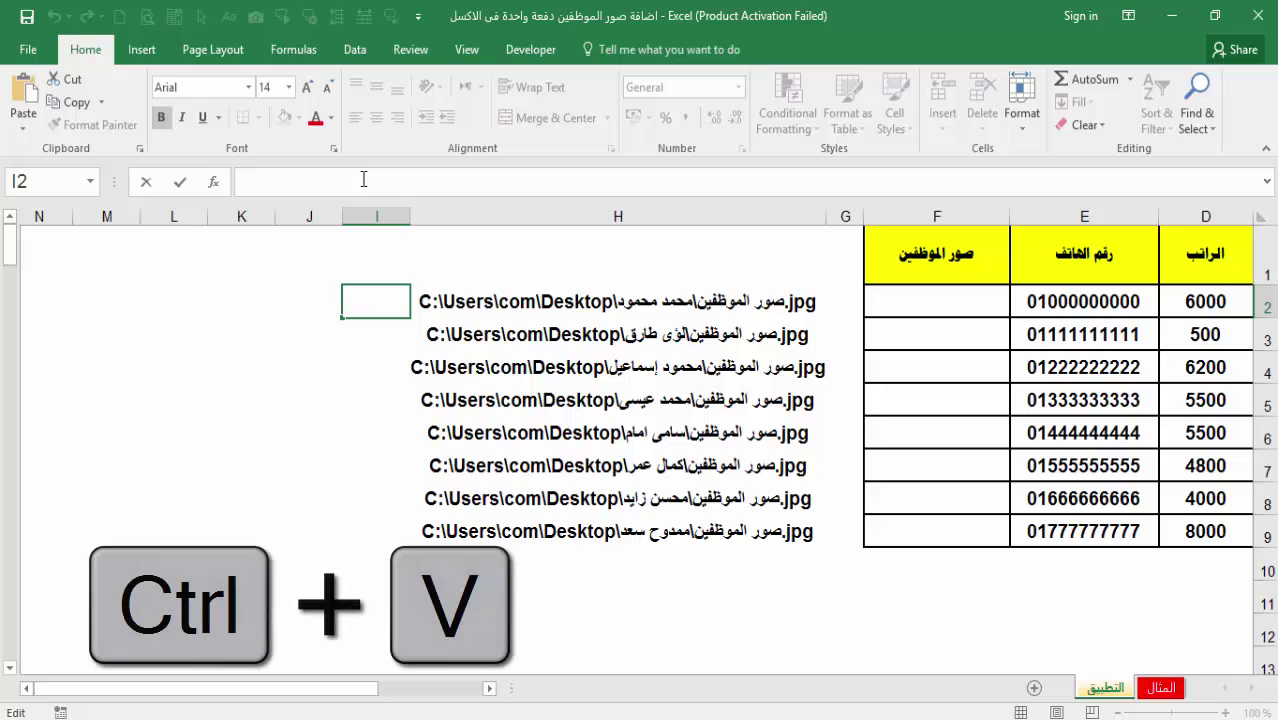
key(ctrl+v)
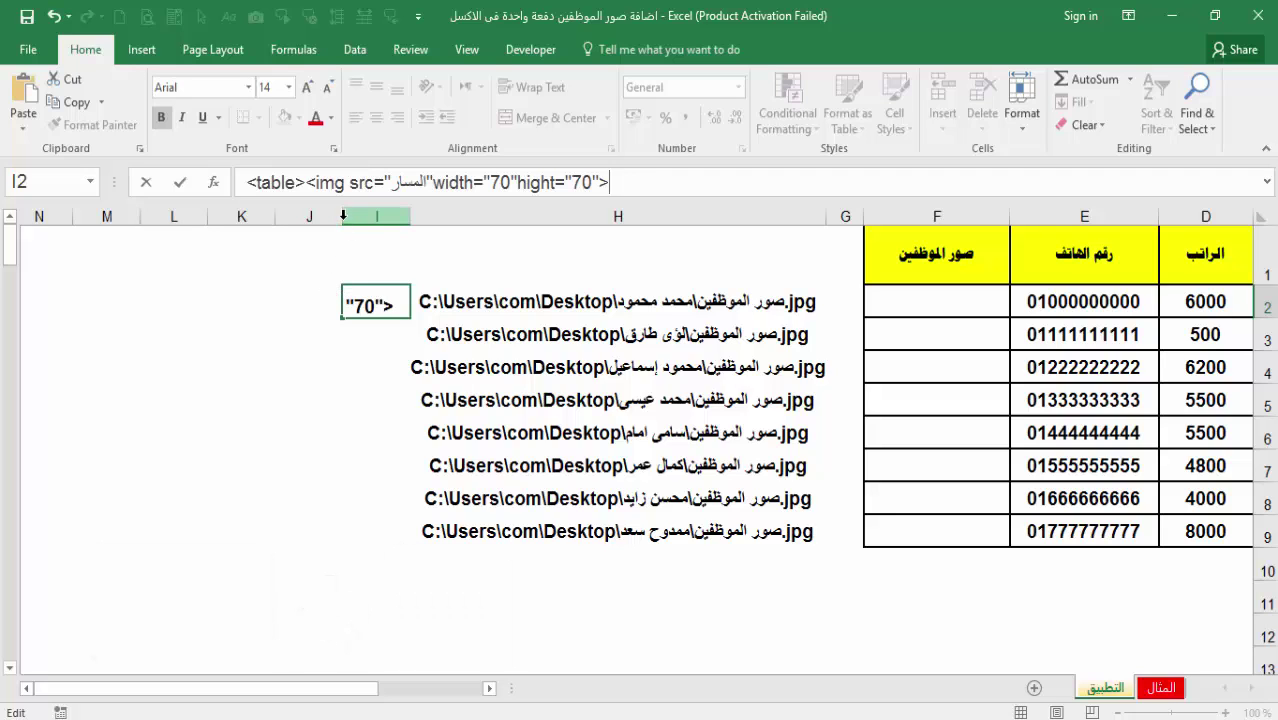
click(343, 215)
double_click(342, 215)
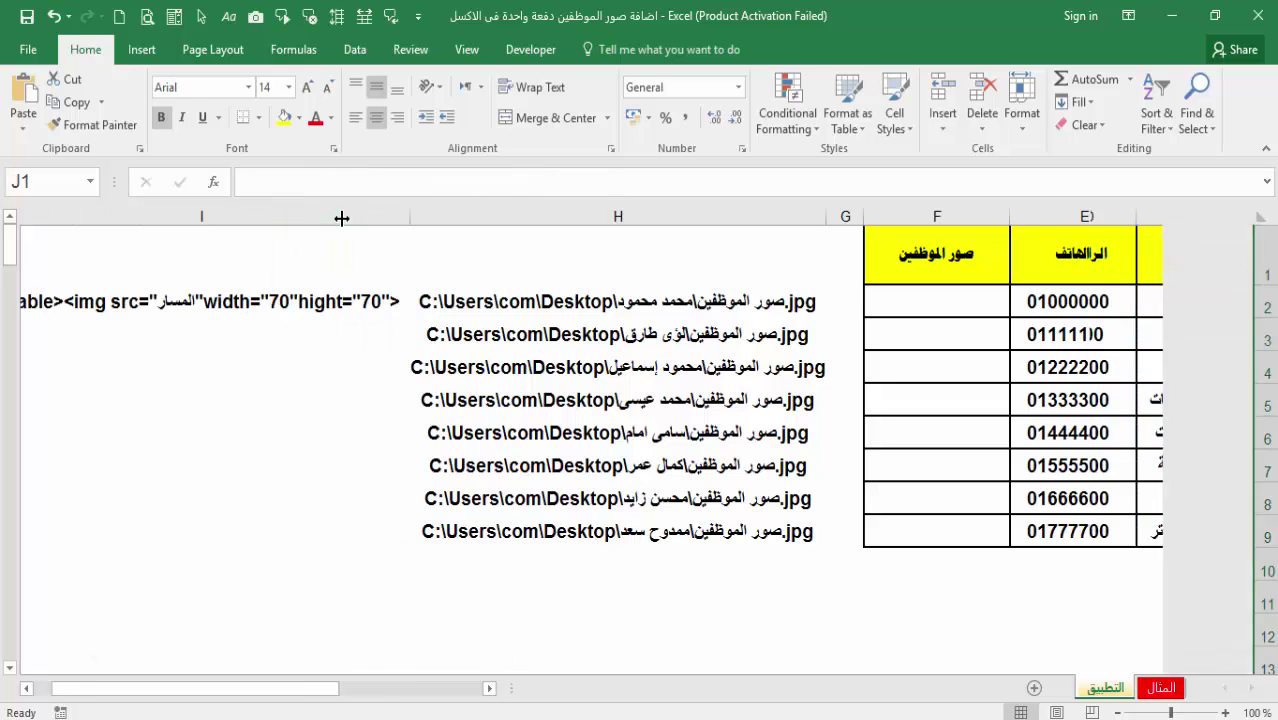
click(337, 301)
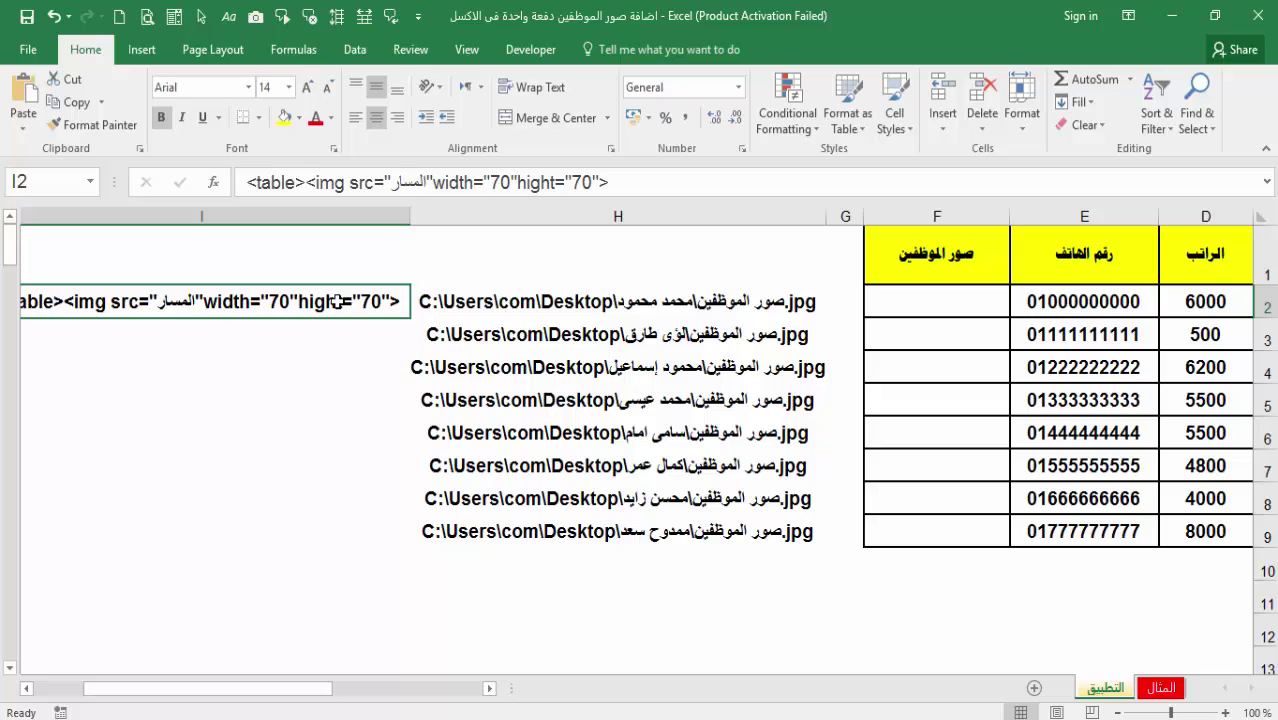
Replace the المسار placeholder in I2 with the first employee's .jpg path from H2
click(646, 311)
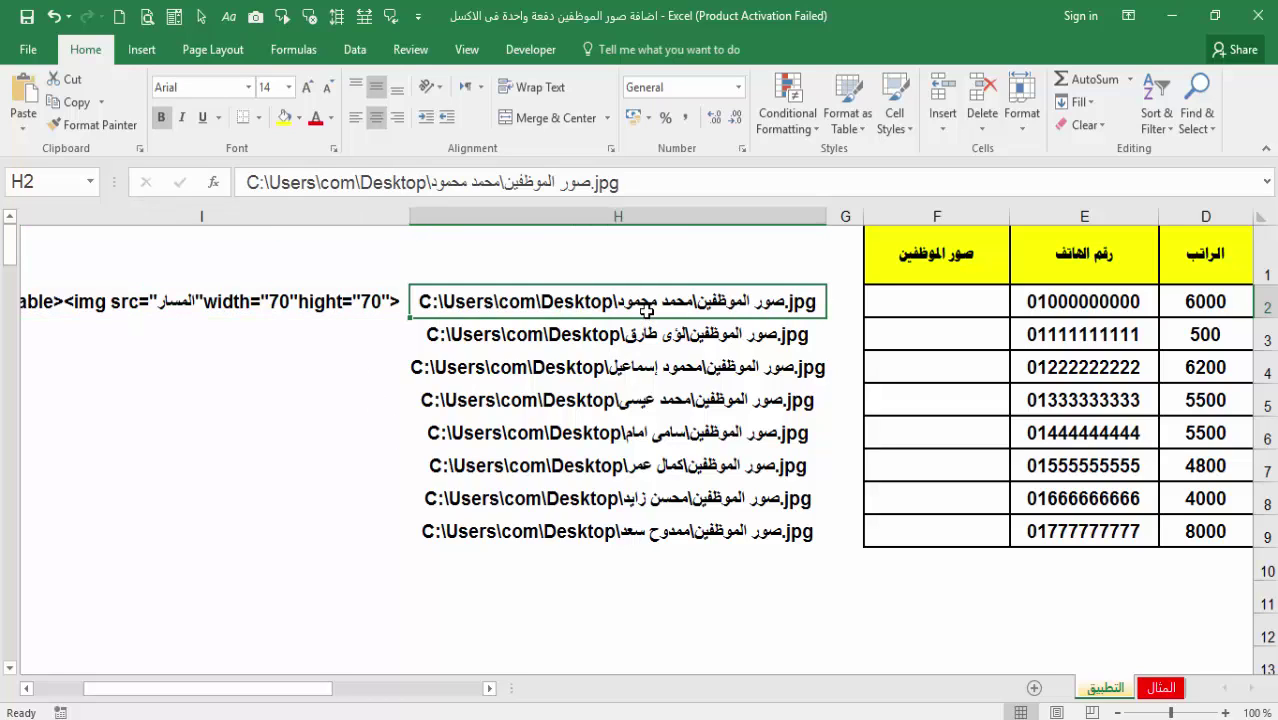
click(622, 182)
drag(622, 182, 221, 181)
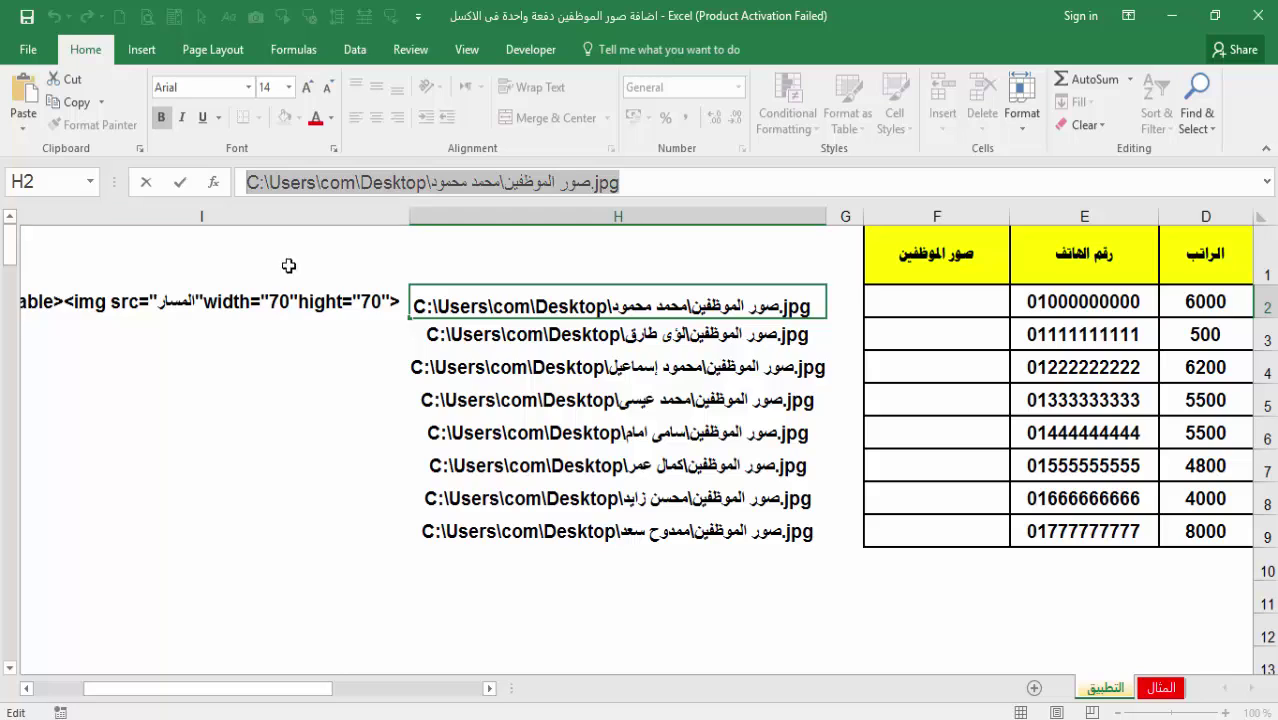
click(257, 300)
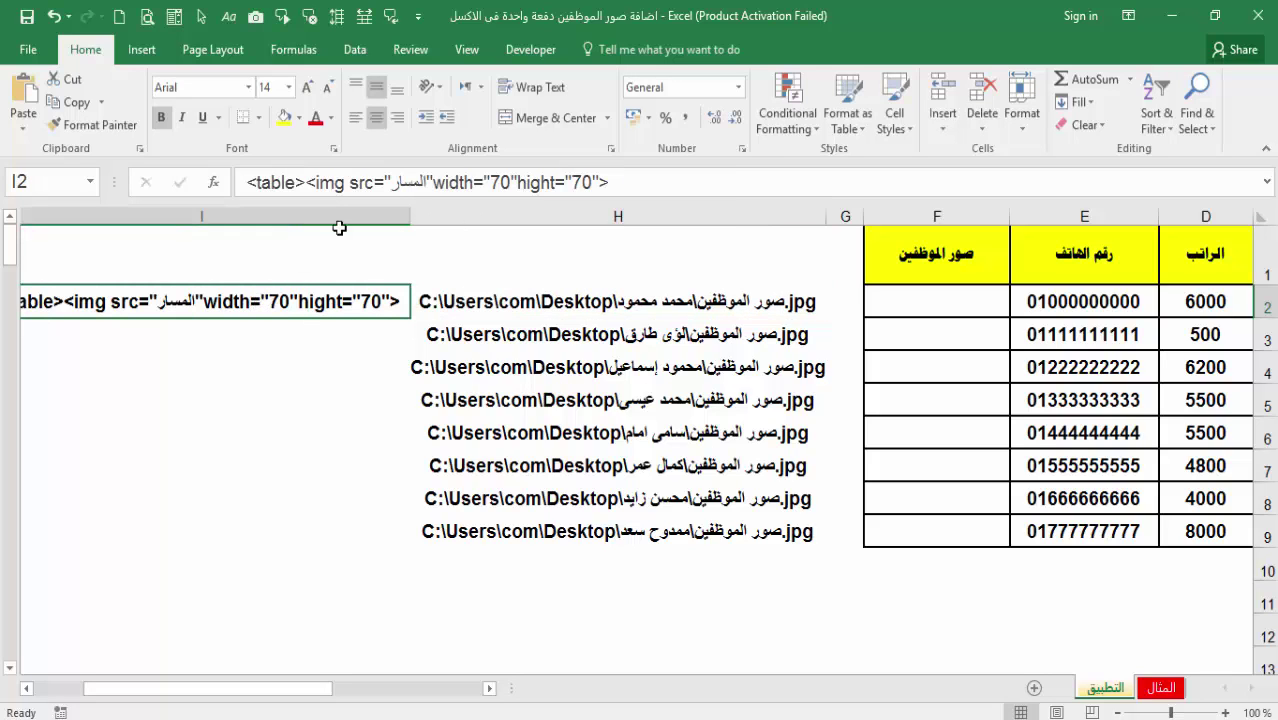
drag(427, 181, 393, 181)
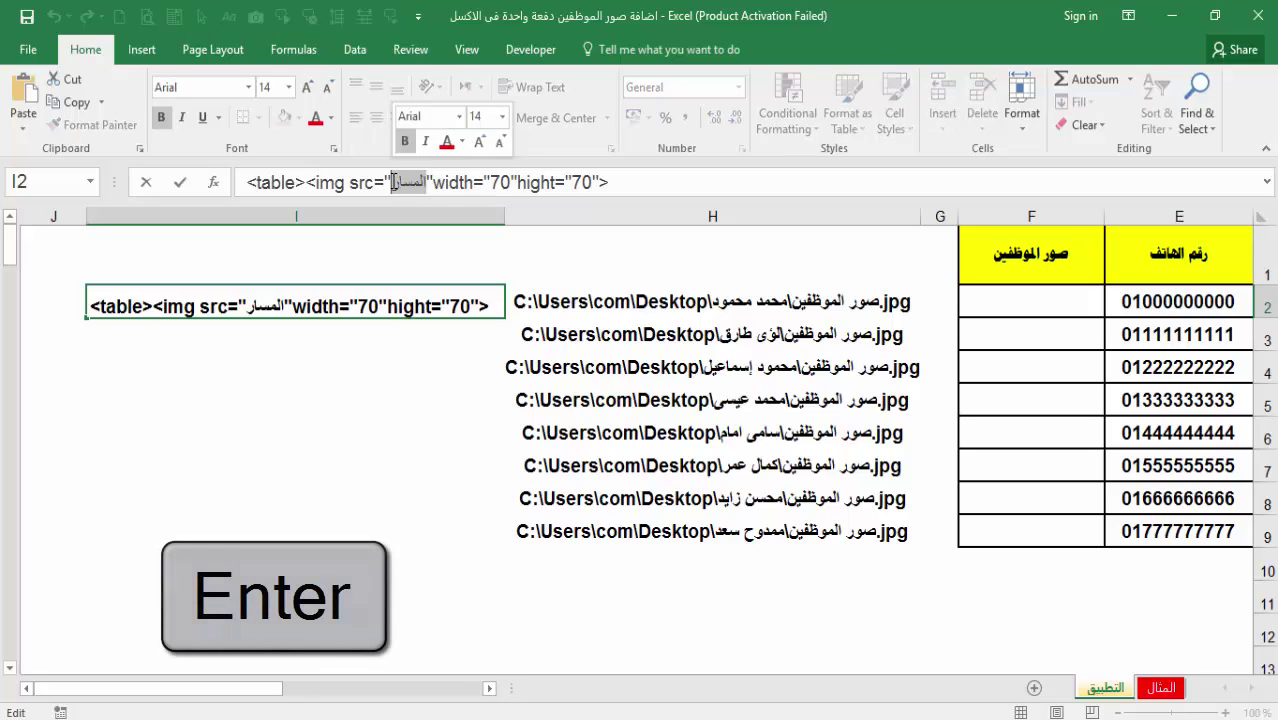
key(ctrl+v)
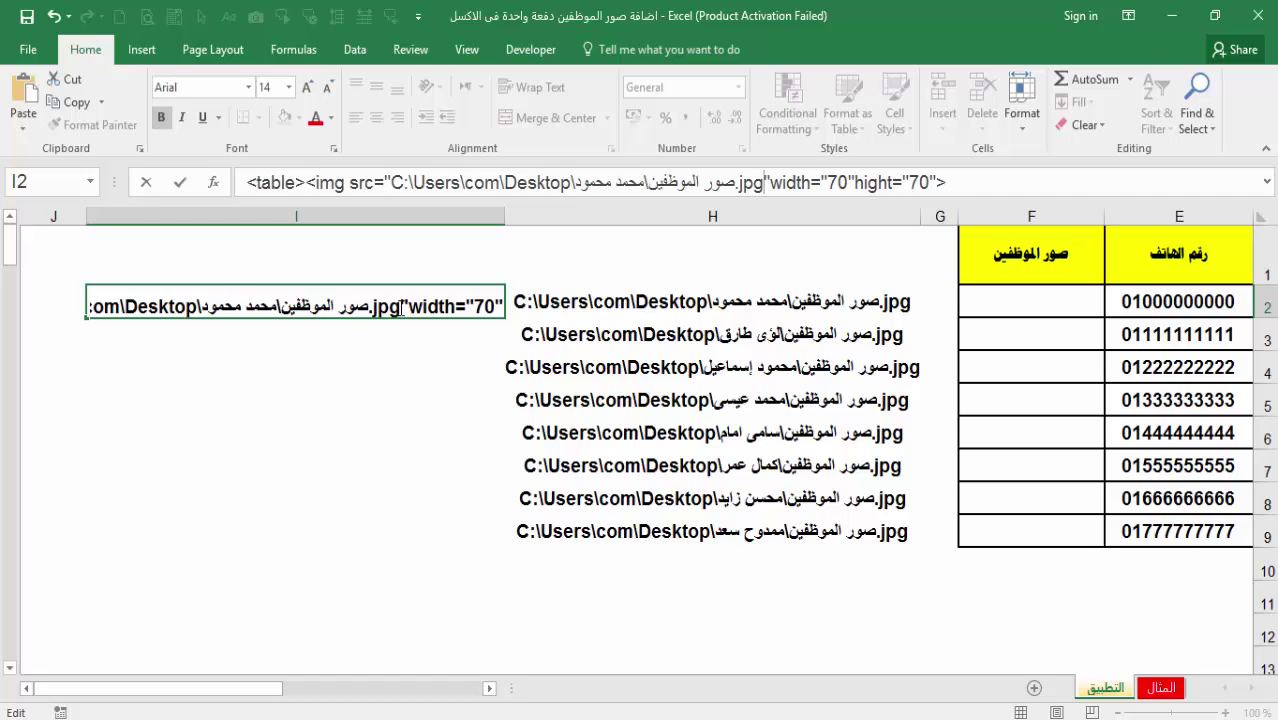
key(Return)
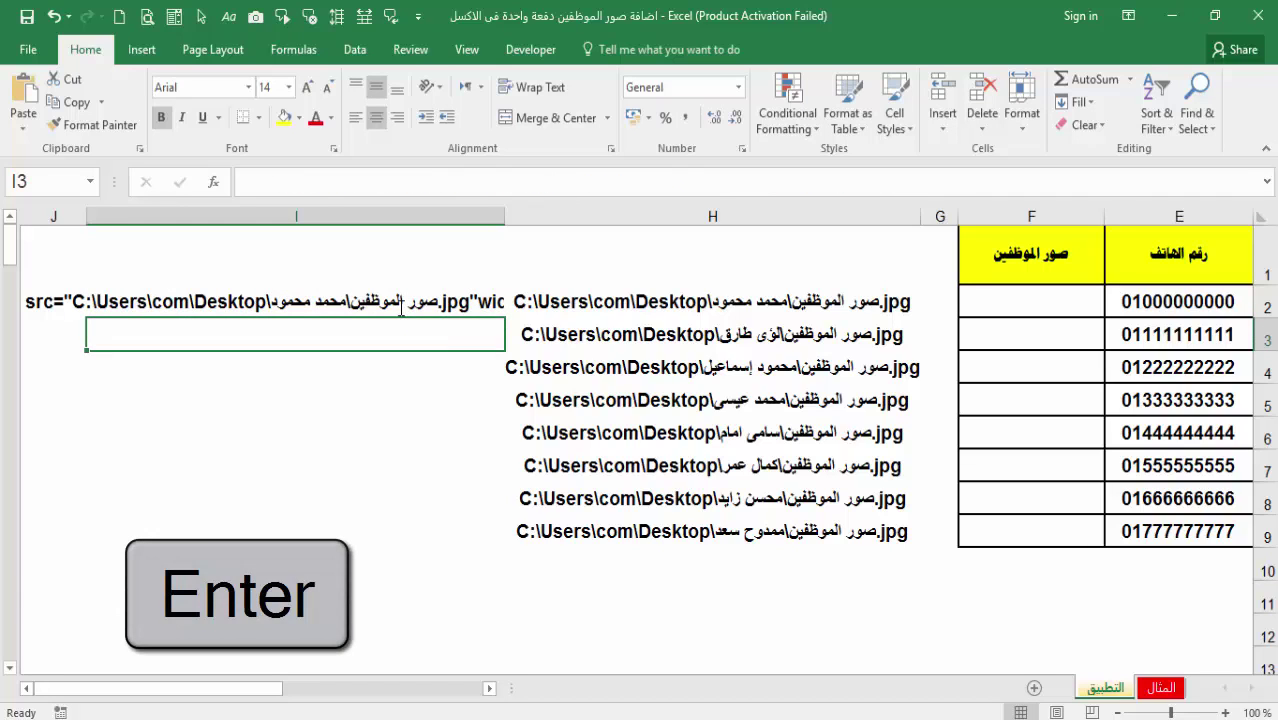
Autofit column I, then Flash Fill img tags into I3:I9 and check them against I2
double_click(86, 216)
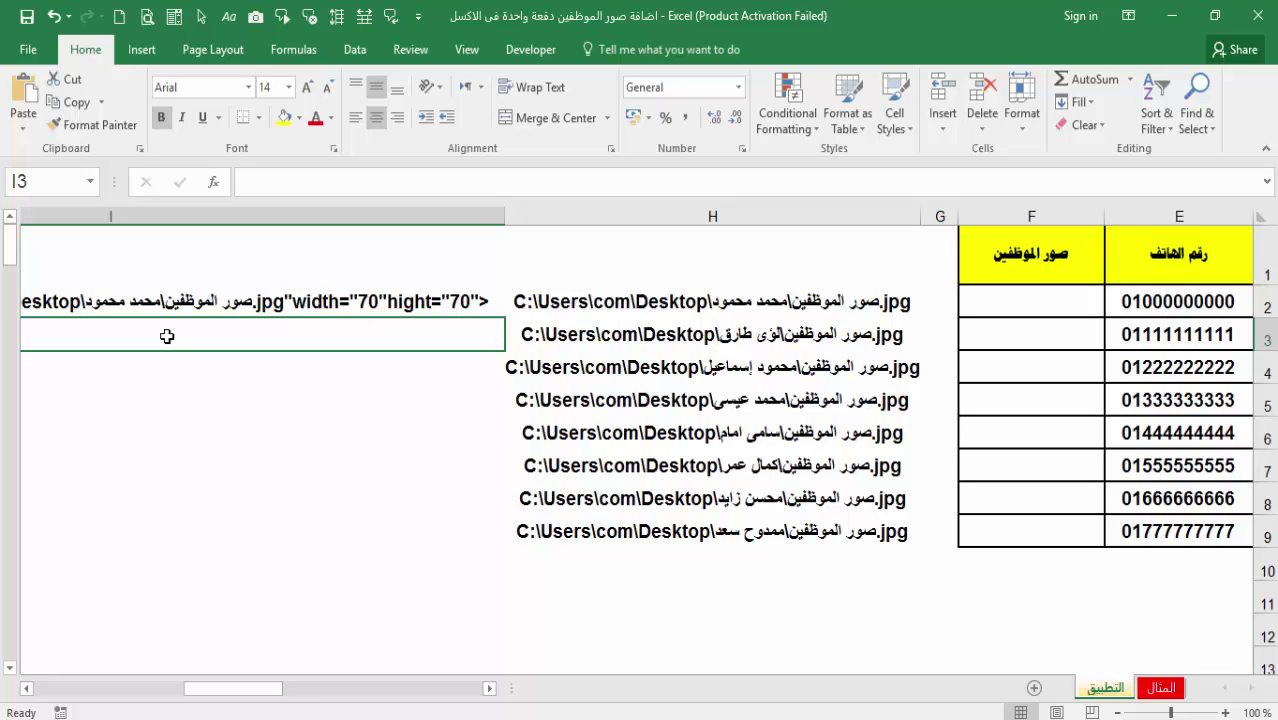
key(ctrl+e)
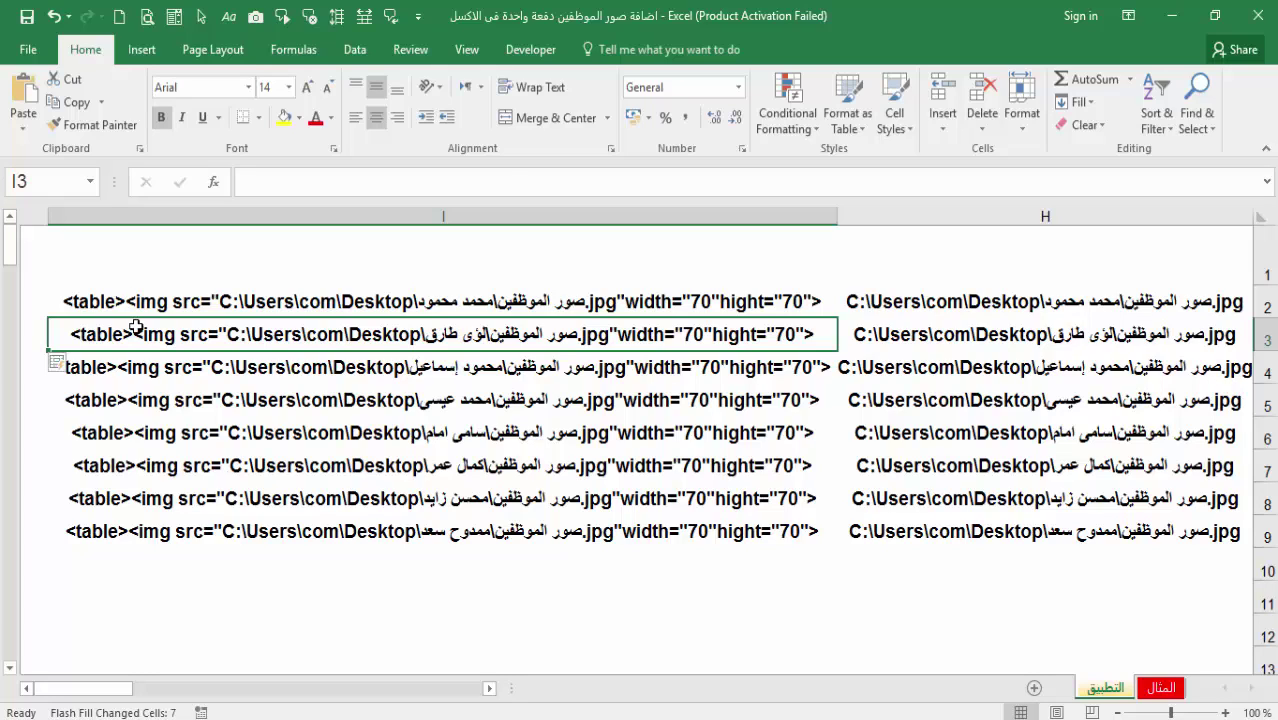
click(153, 299)
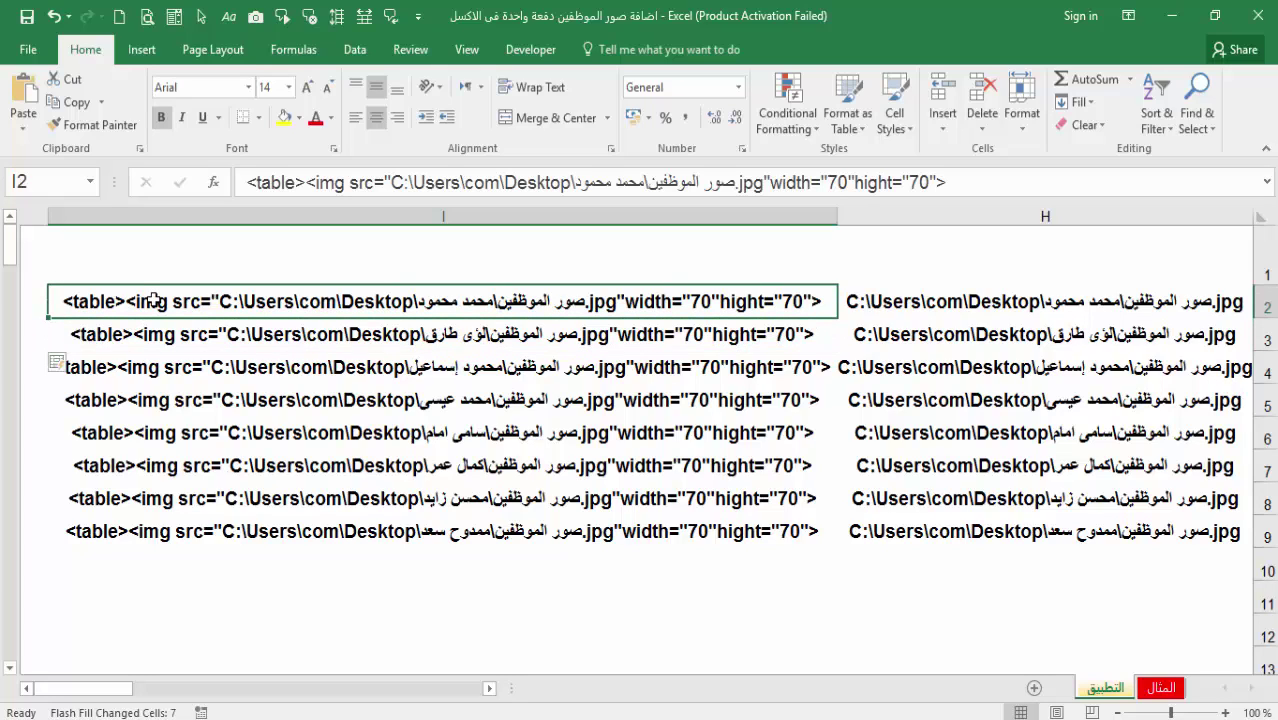
click(195, 335)
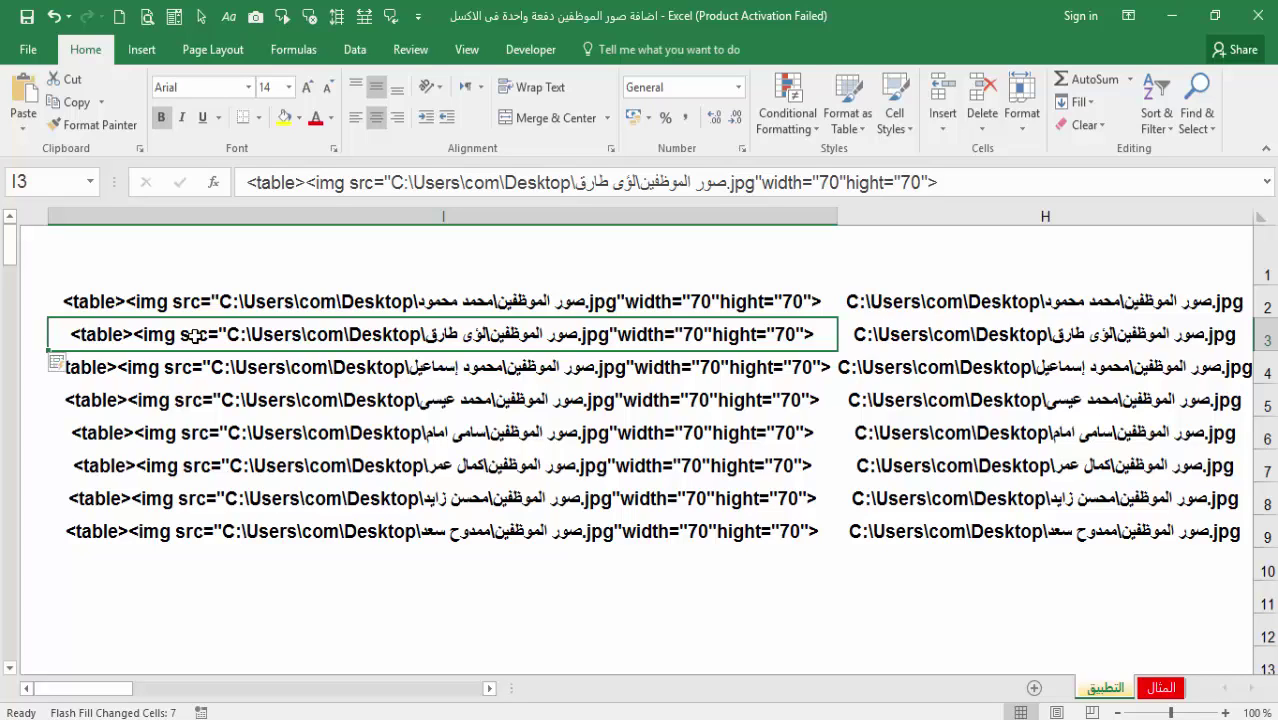
Copy the eight img tags from I2:I9 into the مسارات الصور Notepad file, then return to Excel
click(334, 302)
drag(338, 330, 314, 530)
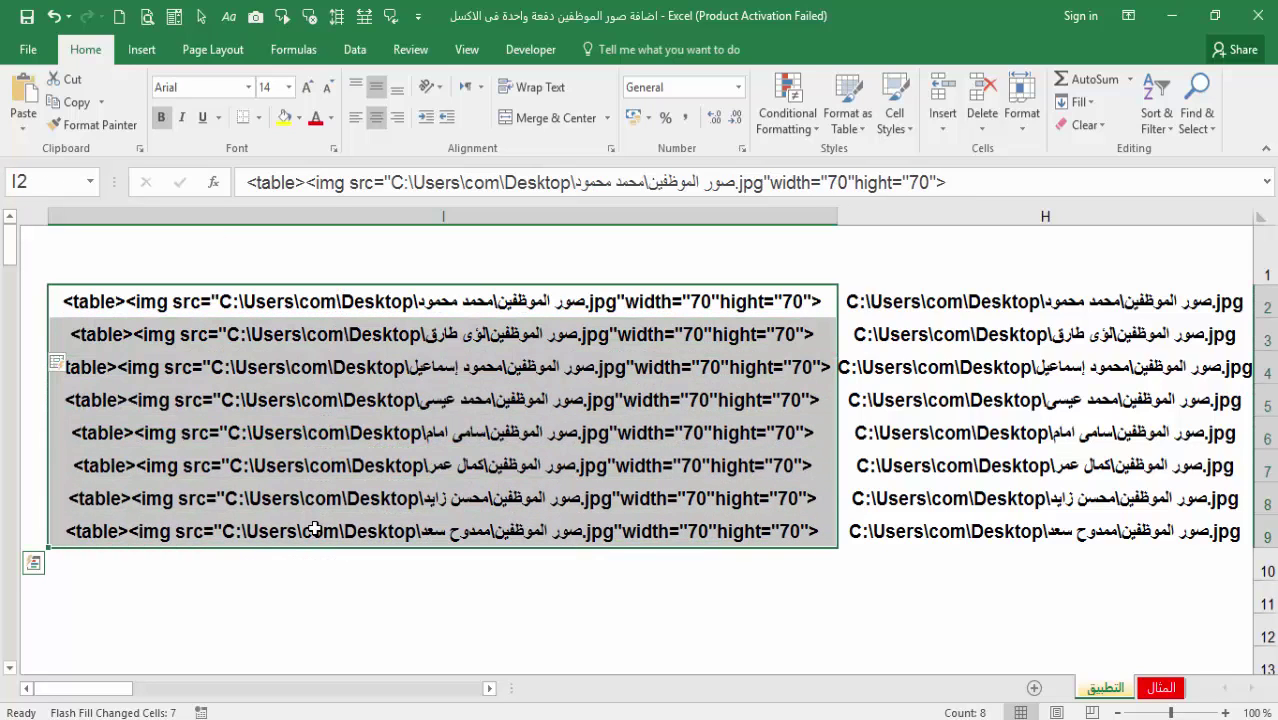
key(ctrl+c)
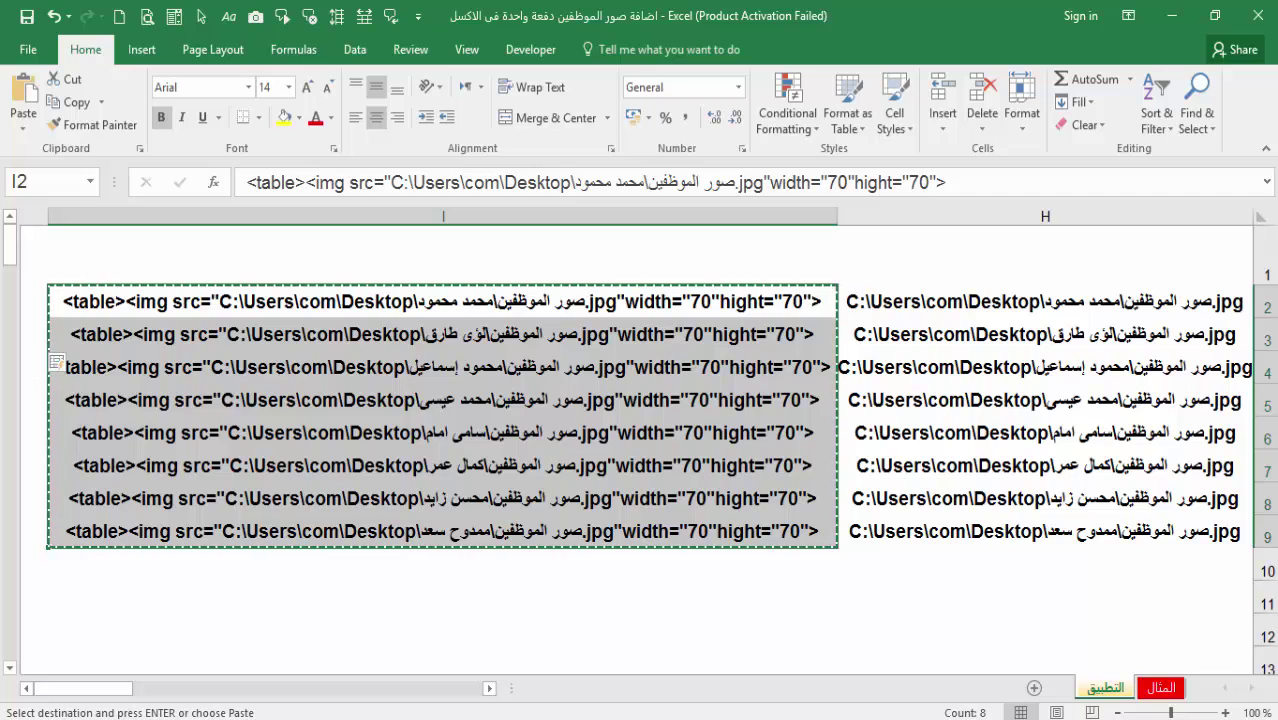
click(618, 719)
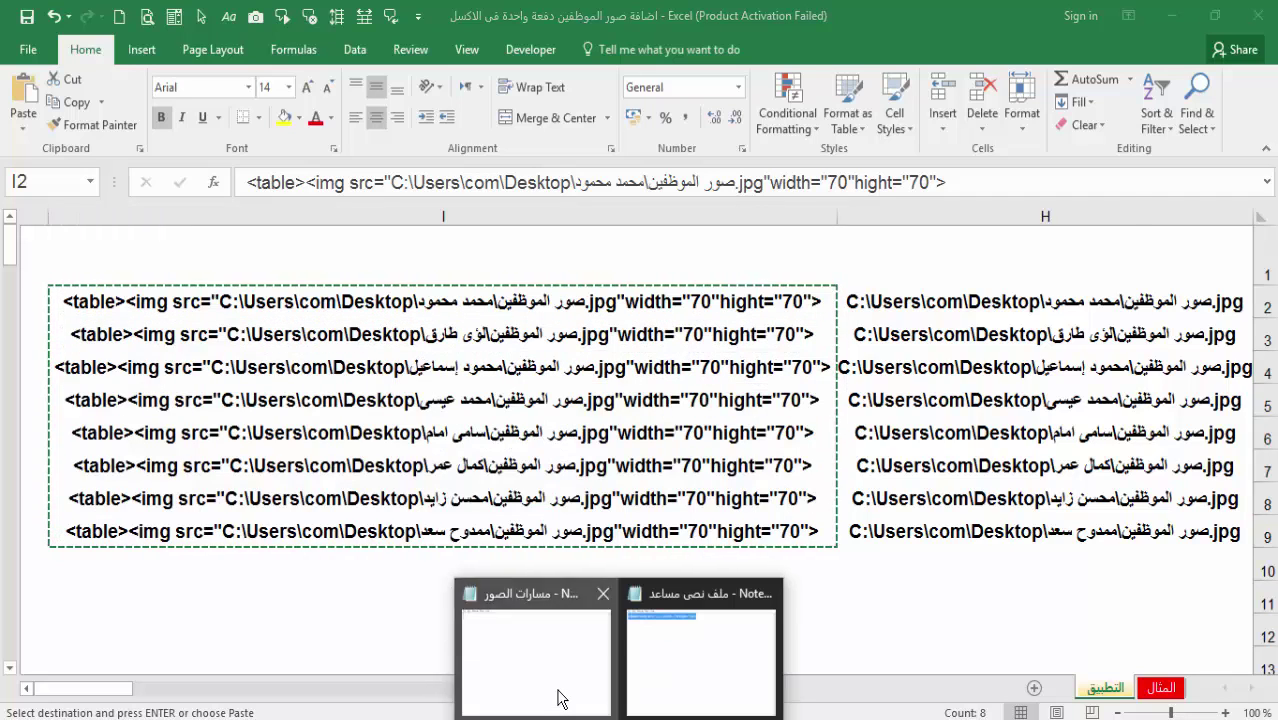
click(559, 697)
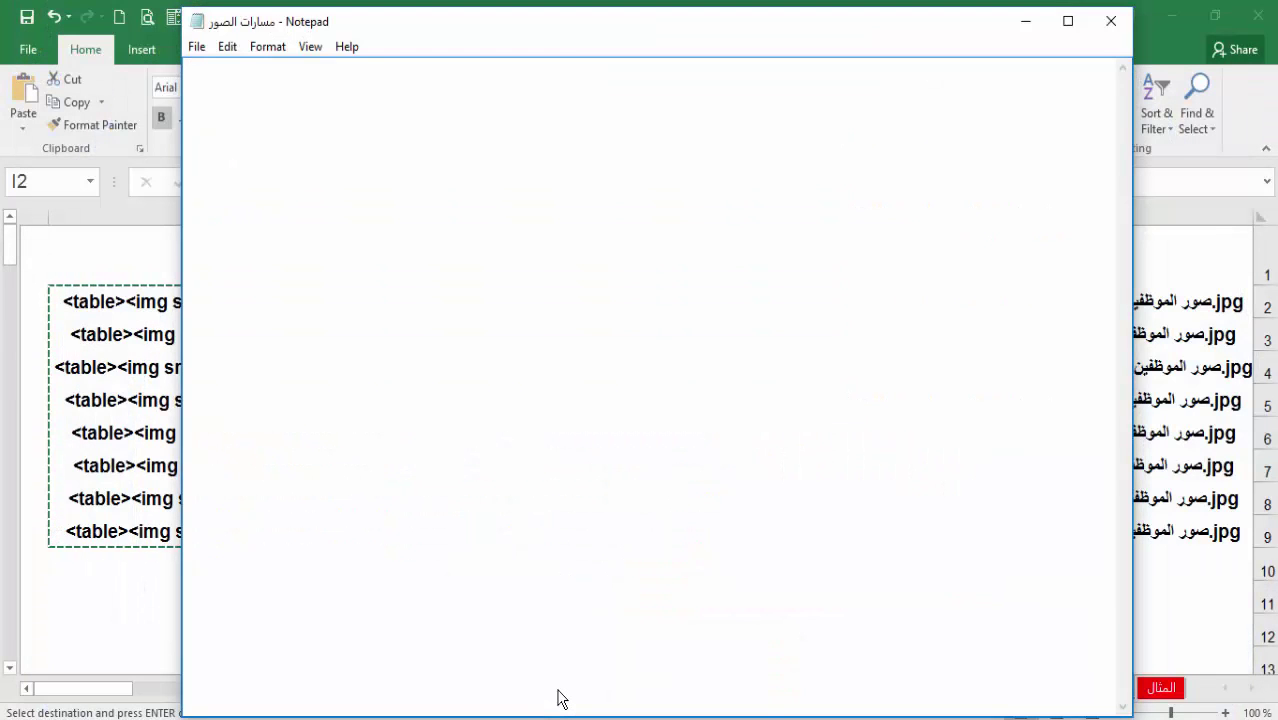
key(ctrl+v)
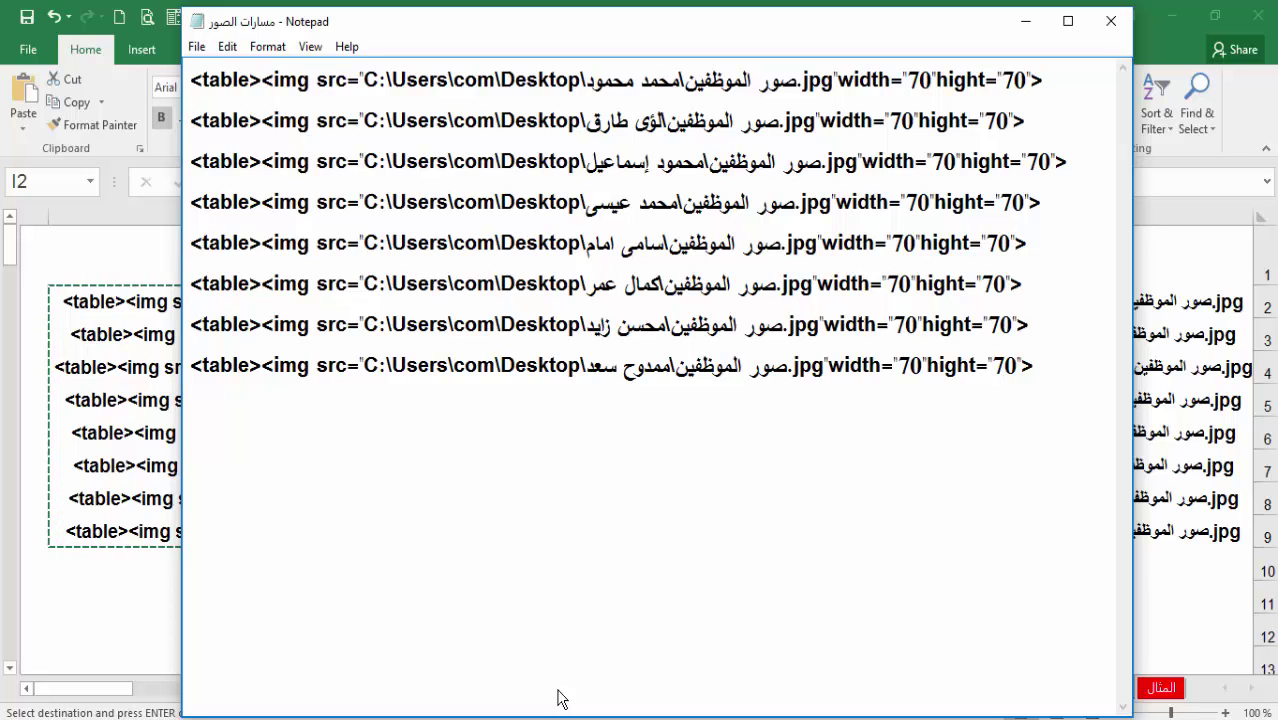
click(1026, 24)
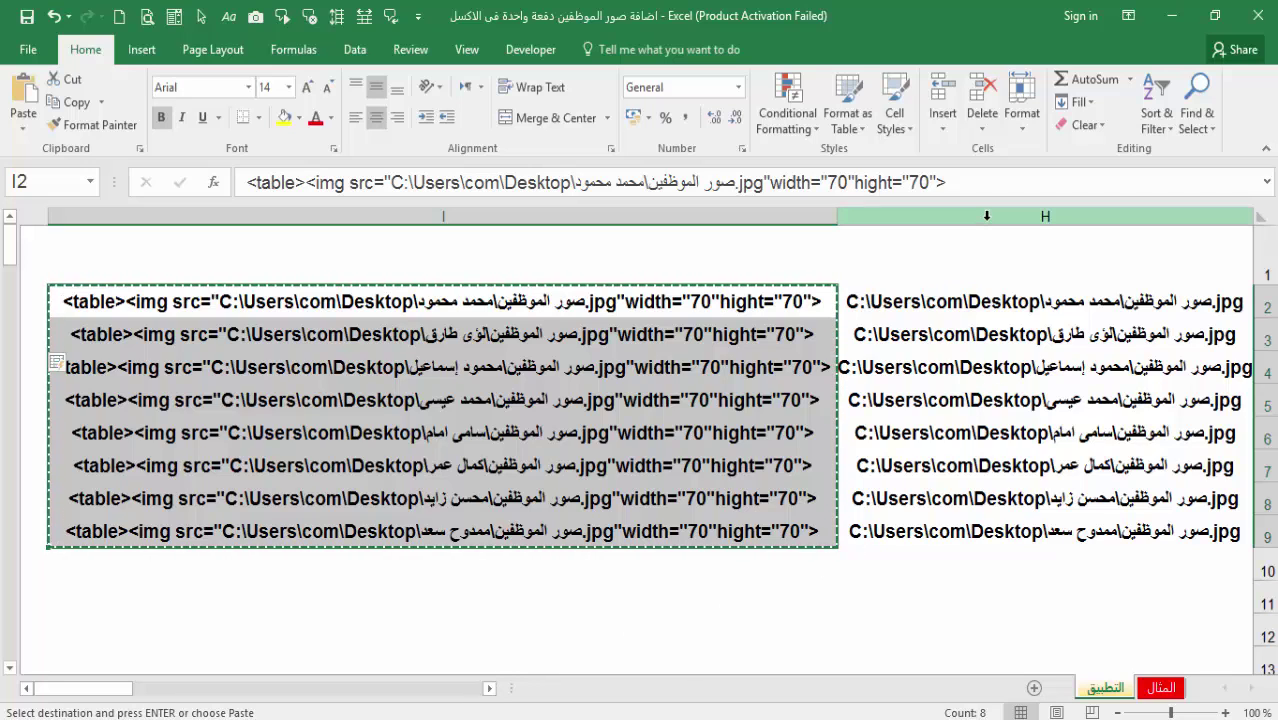
Delete the helper columns H and I
drag(986, 215, 780, 213)
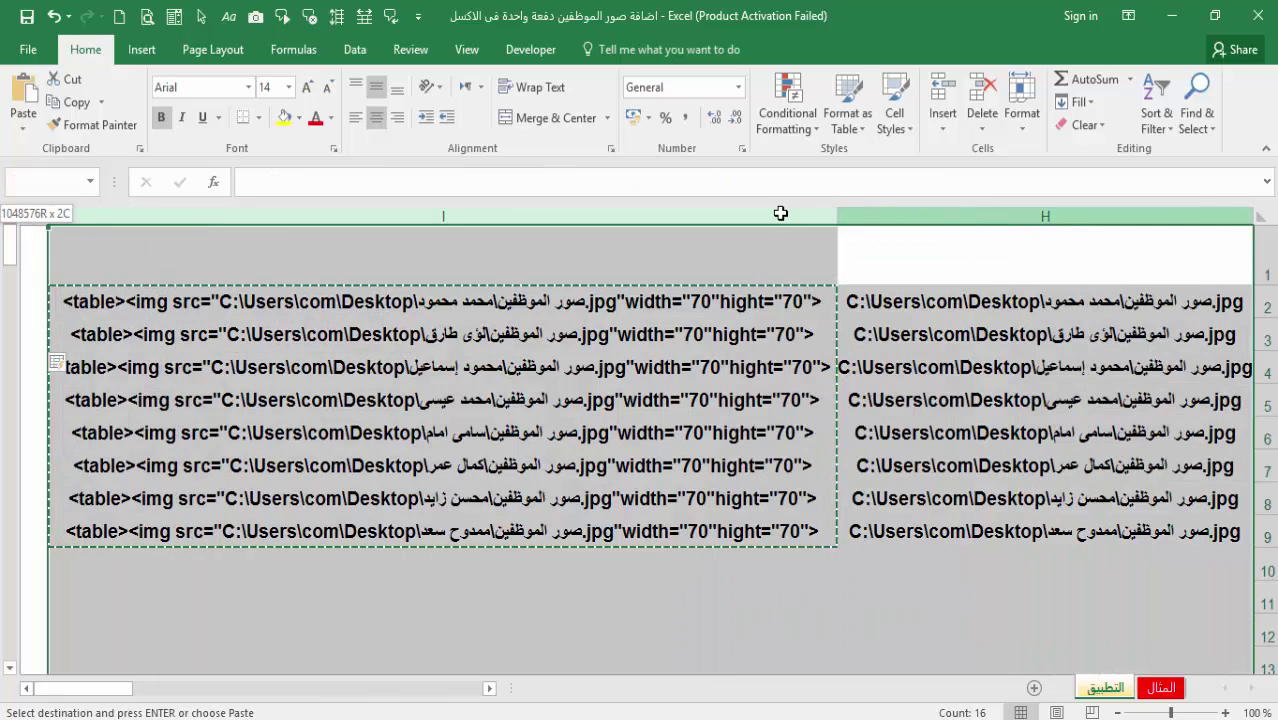
right_click(780, 211)
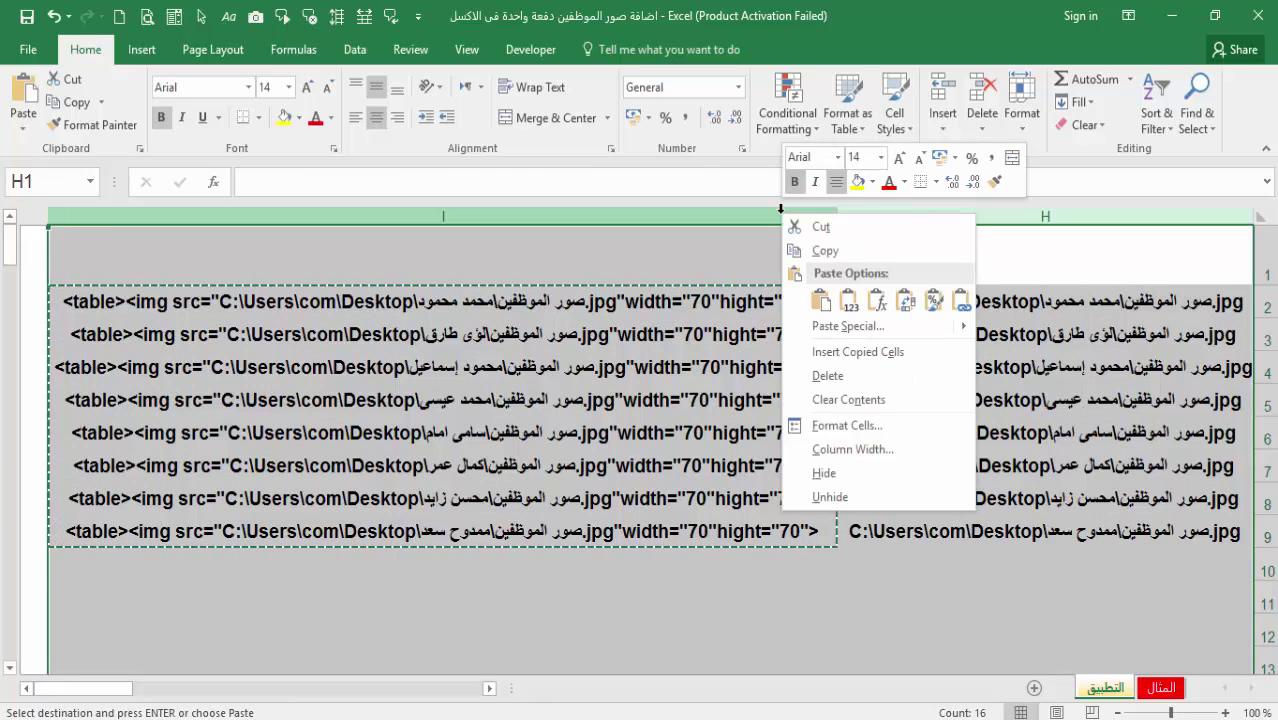
click(828, 376)
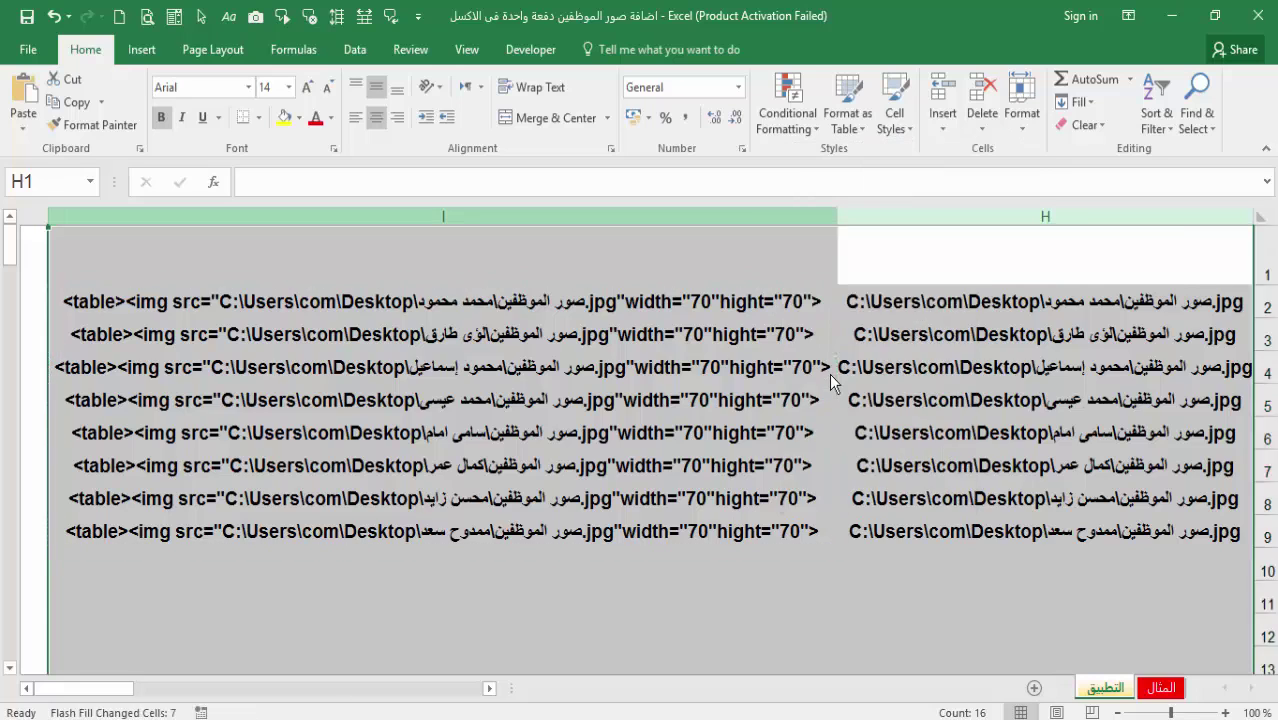
Copy all the img tag lines from the Notepad file, then return to Excel
click(476, 690)
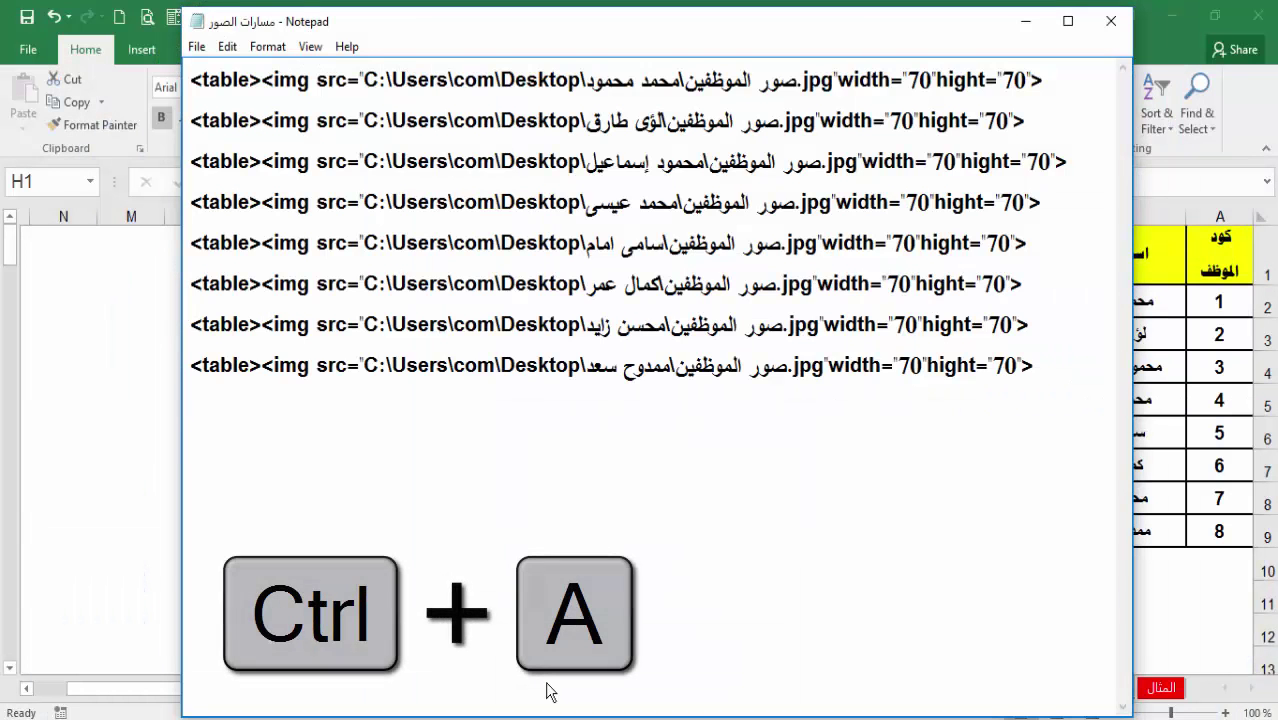
key(ctrl+a)
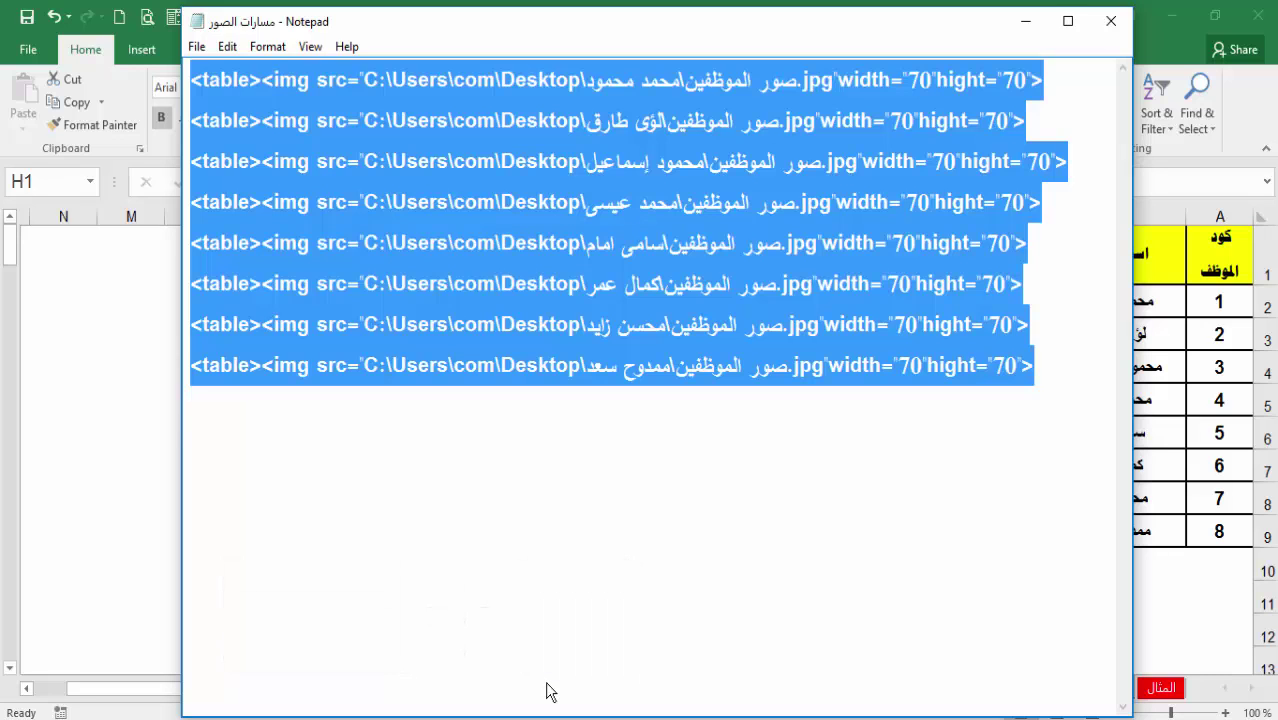
key(ctrl+c)
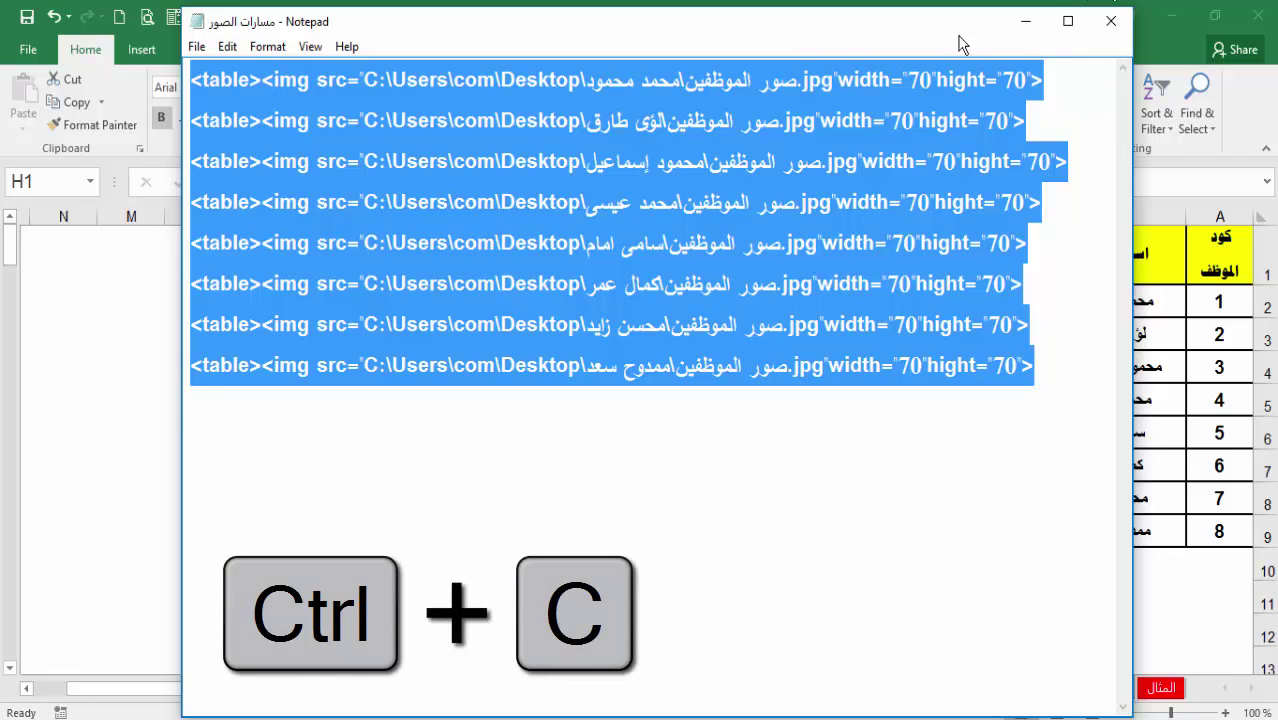
click(1024, 22)
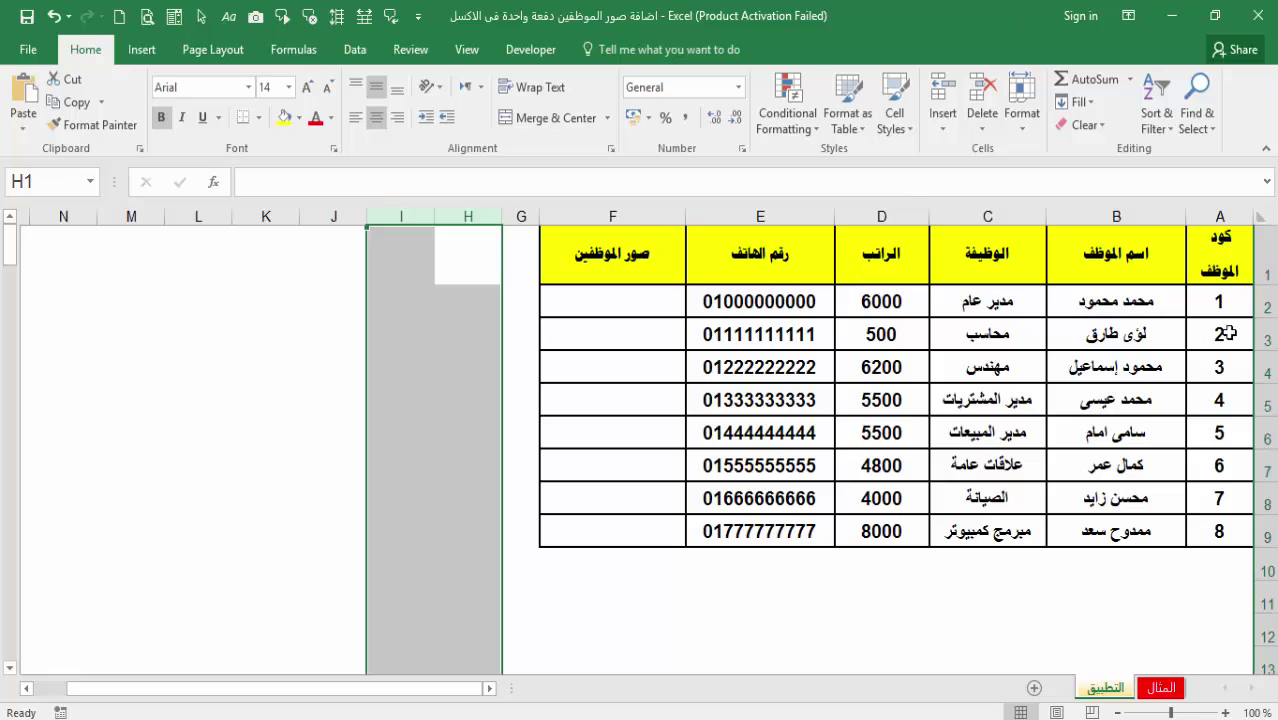
Set rows 2 to 9 to height 65, then select F2 and bring up the Notepad tag list
drag(1270, 292, 1264, 535)
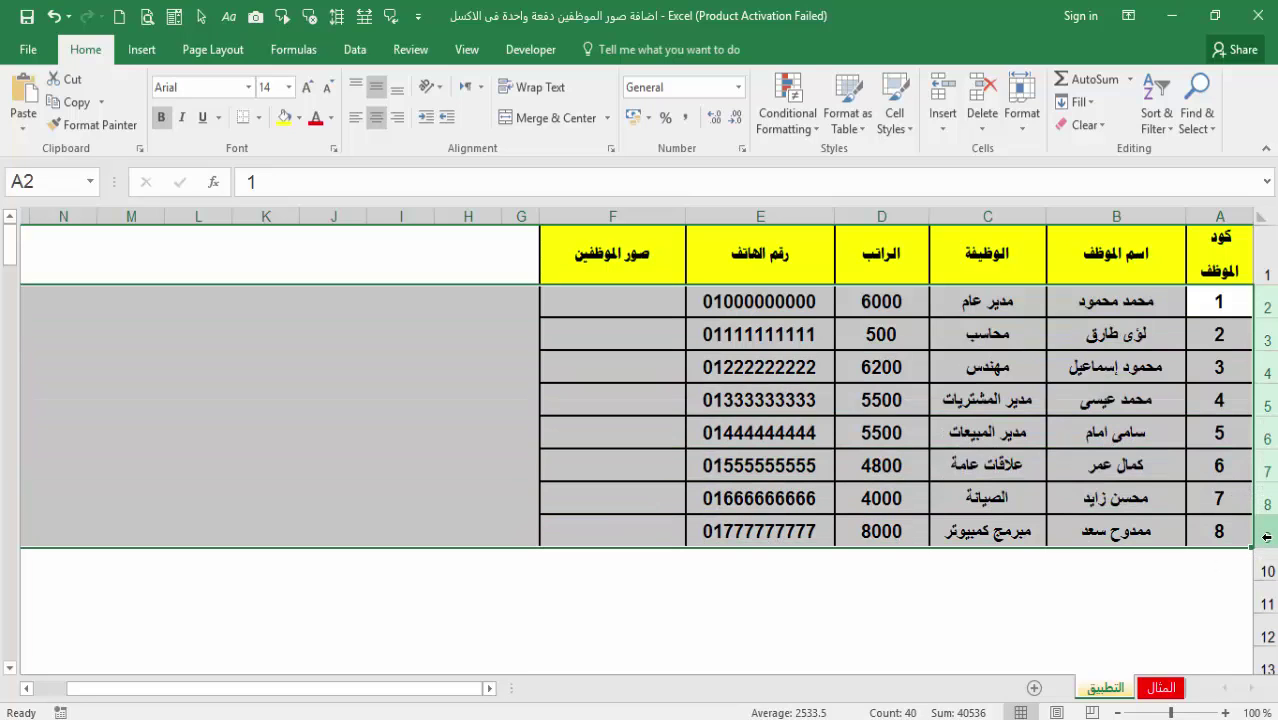
click(1265, 536)
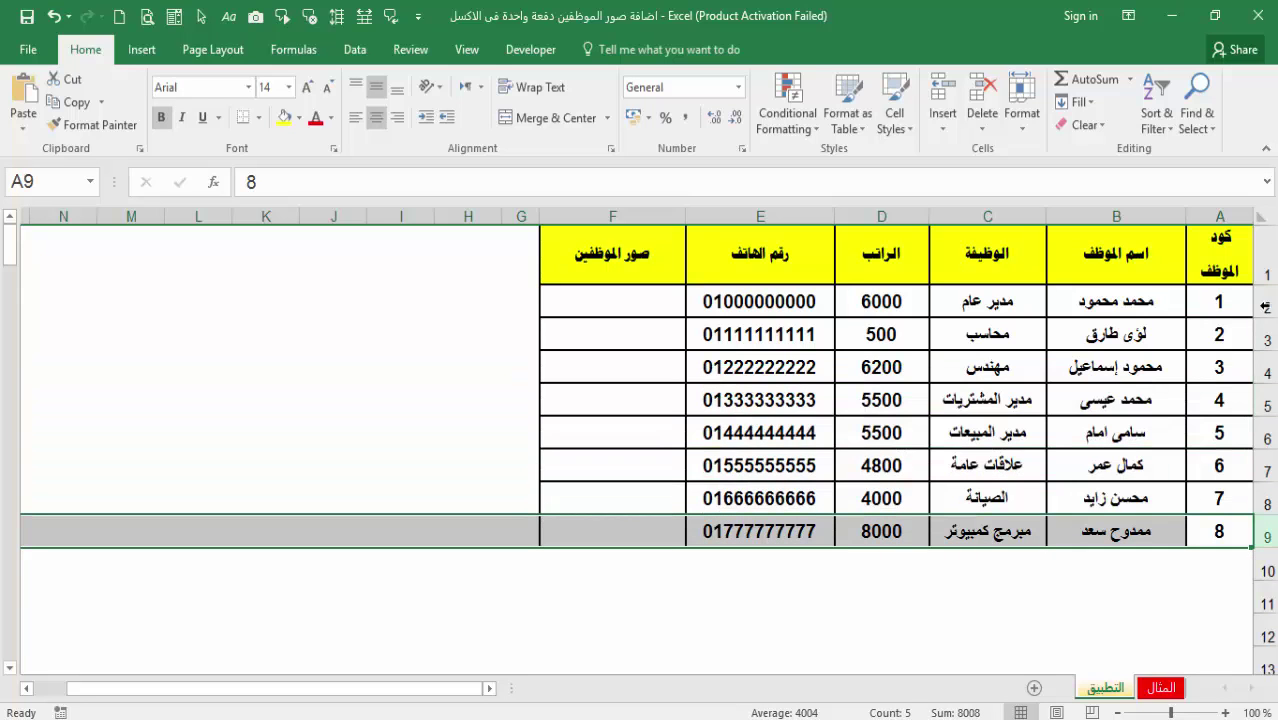
drag(1266, 303, 1268, 535)
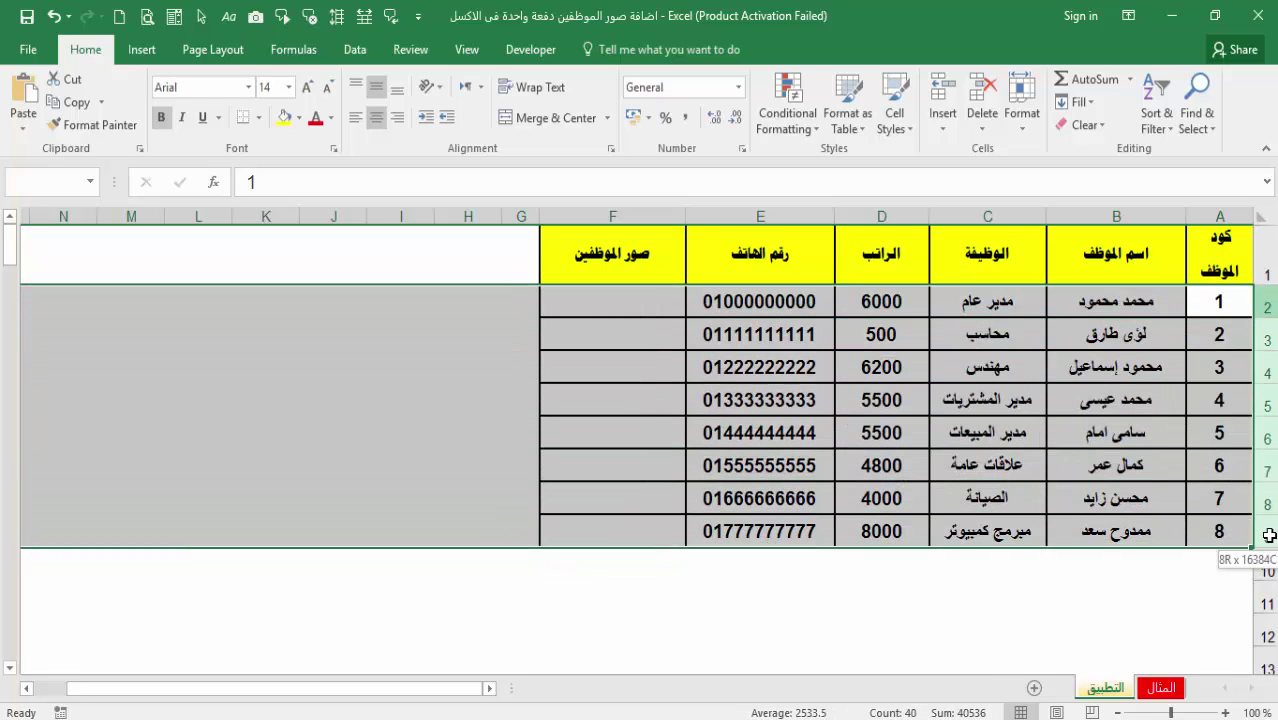
right_click(1268, 536)
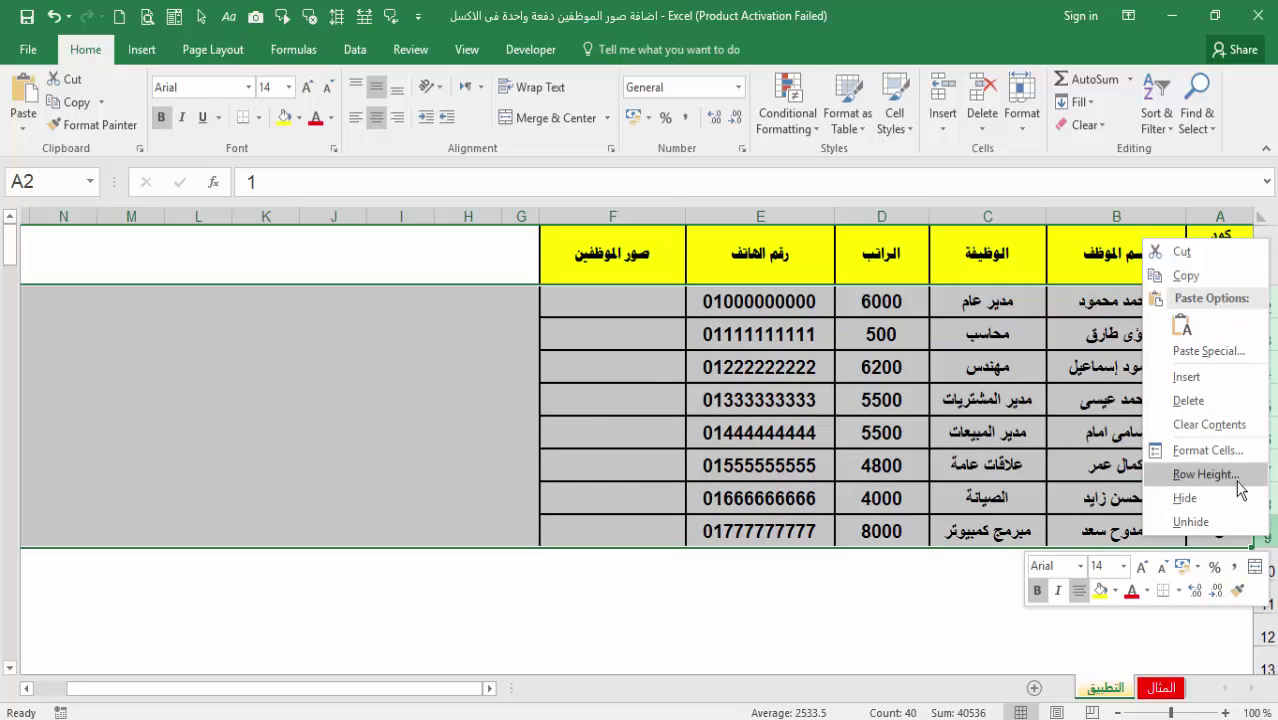
click(1203, 474)
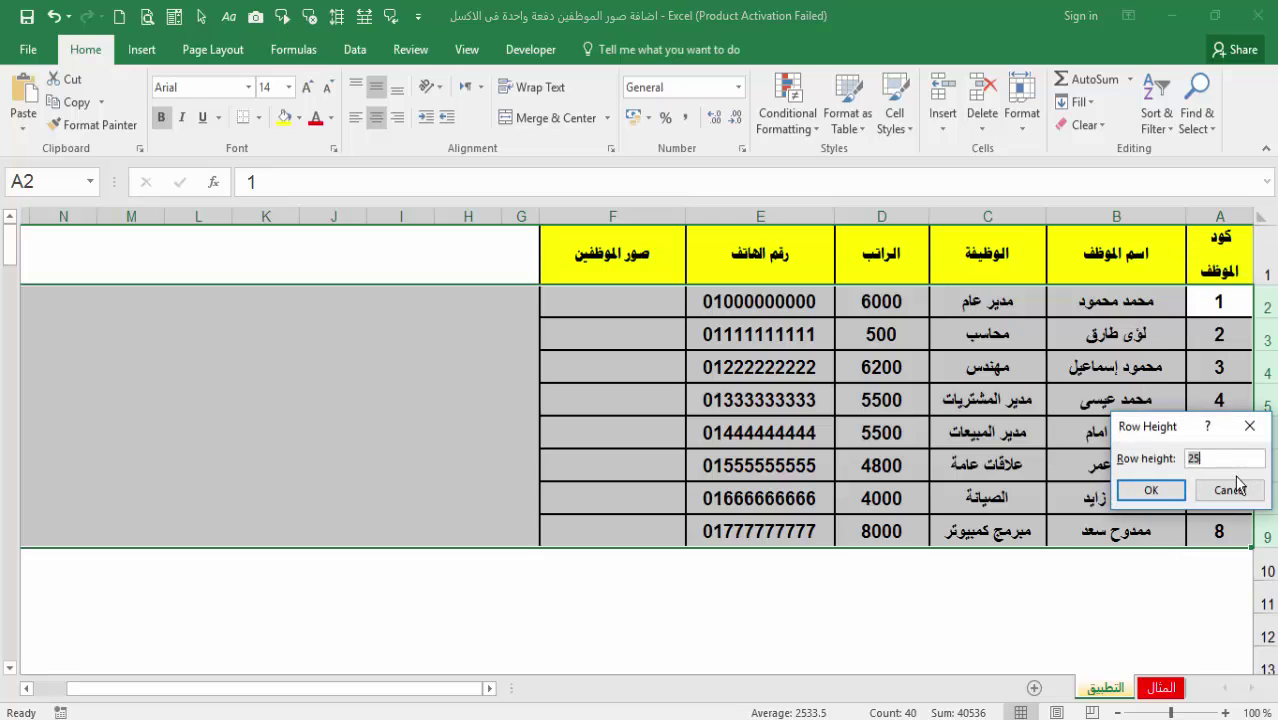
text(65)
key(Return)
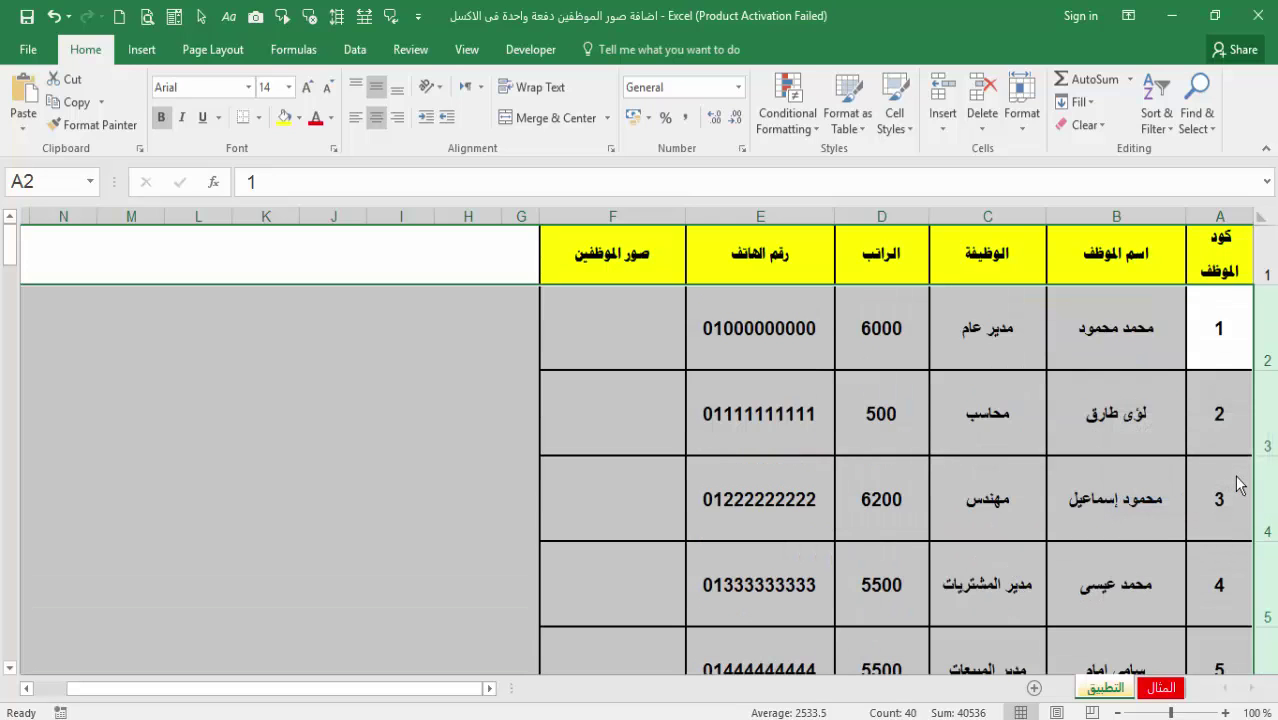
click(574, 355)
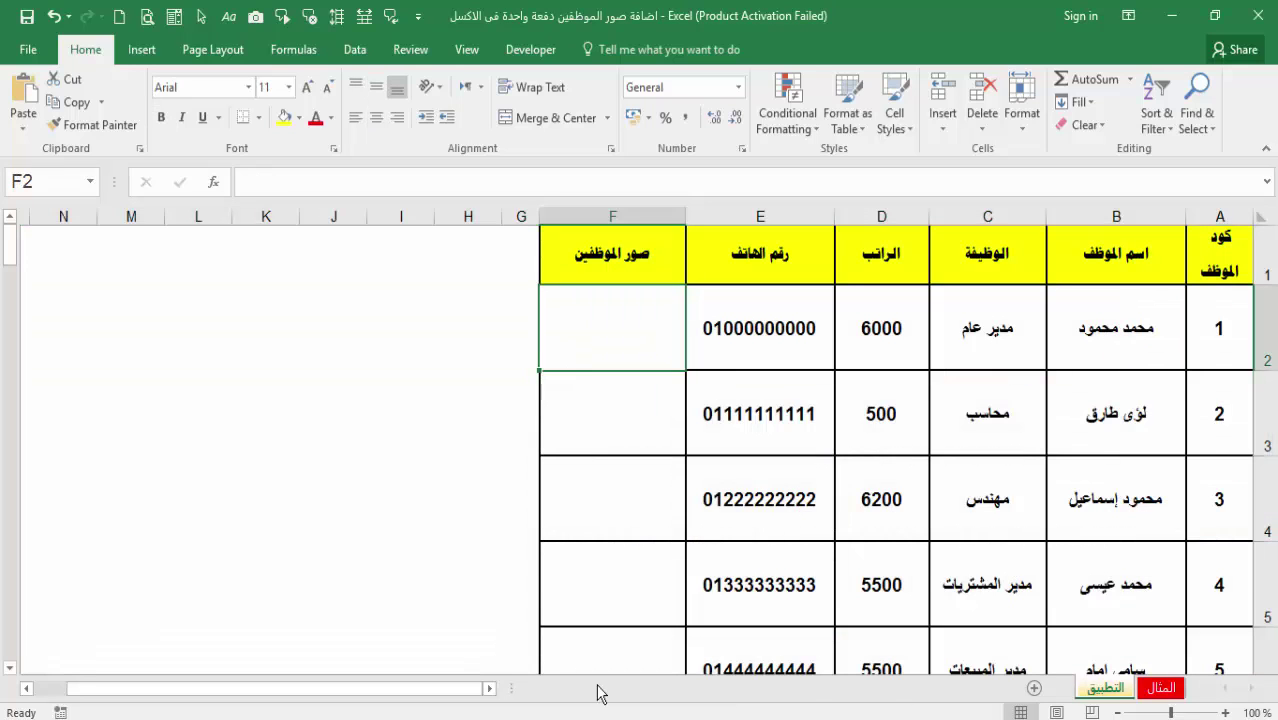
click(541, 686)
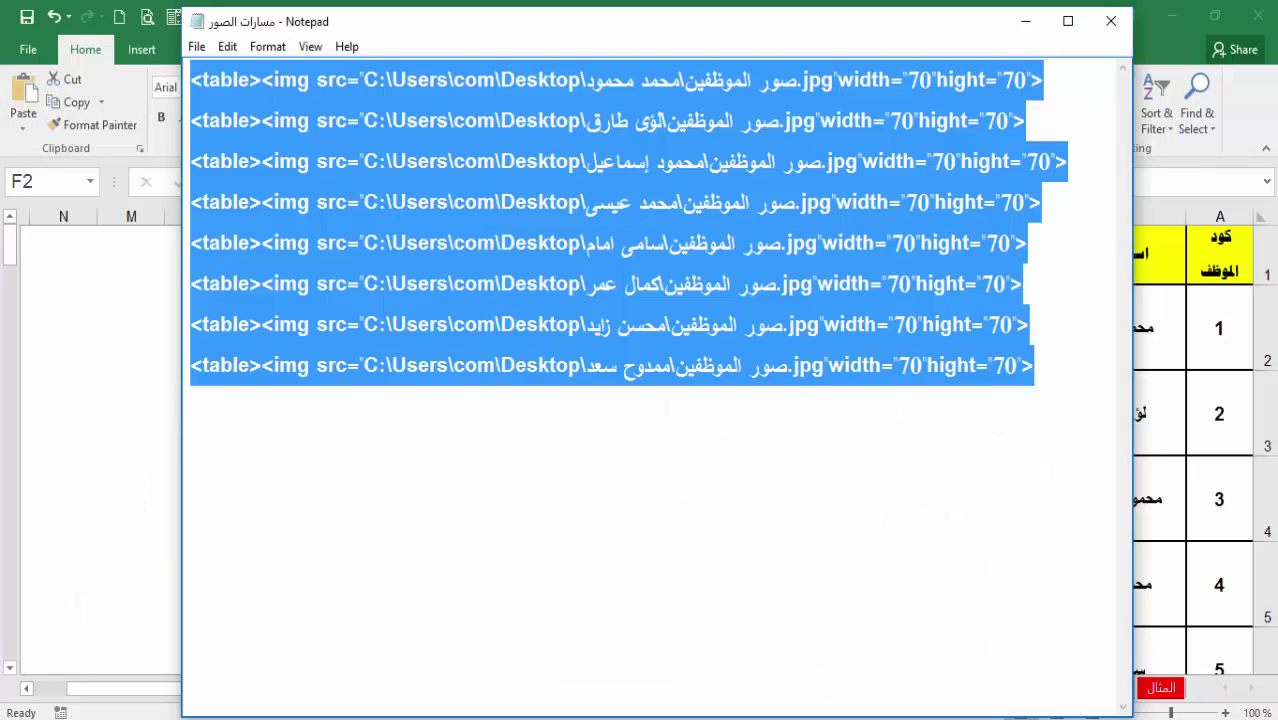
Return to Excel and select the photo cells F2 to F9
click(1025, 21)
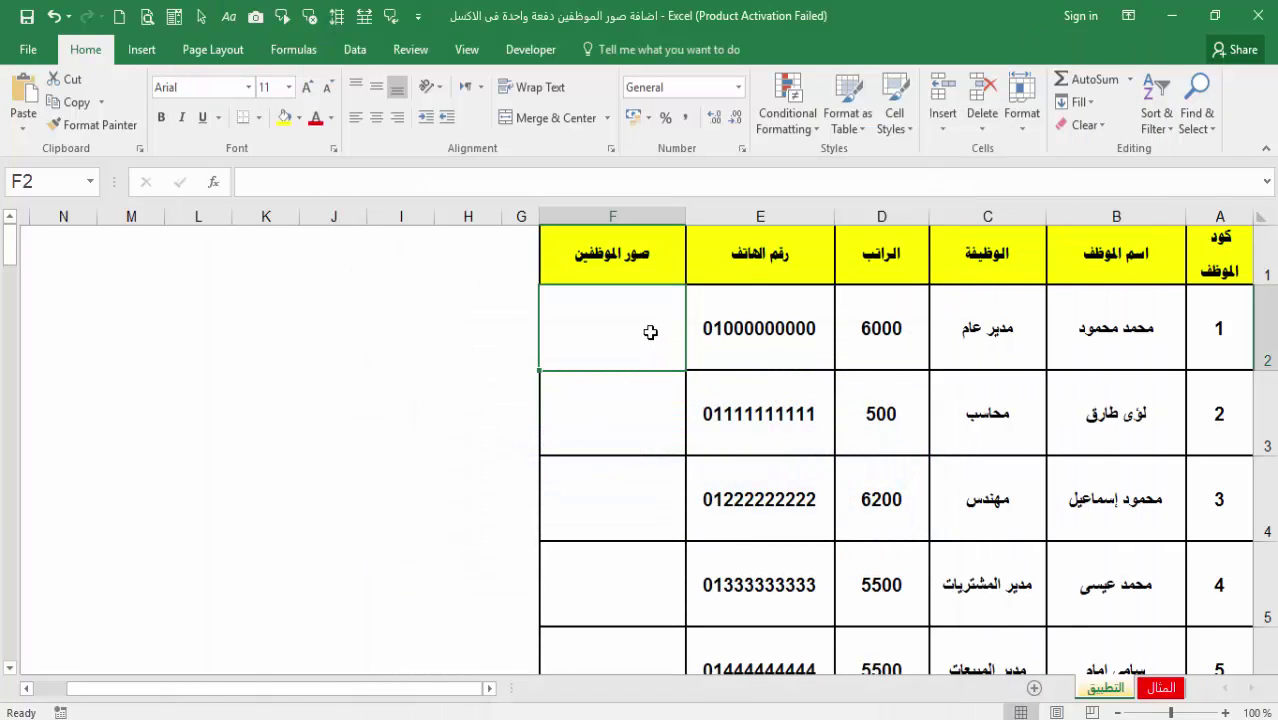
drag(650, 332, 638, 627)
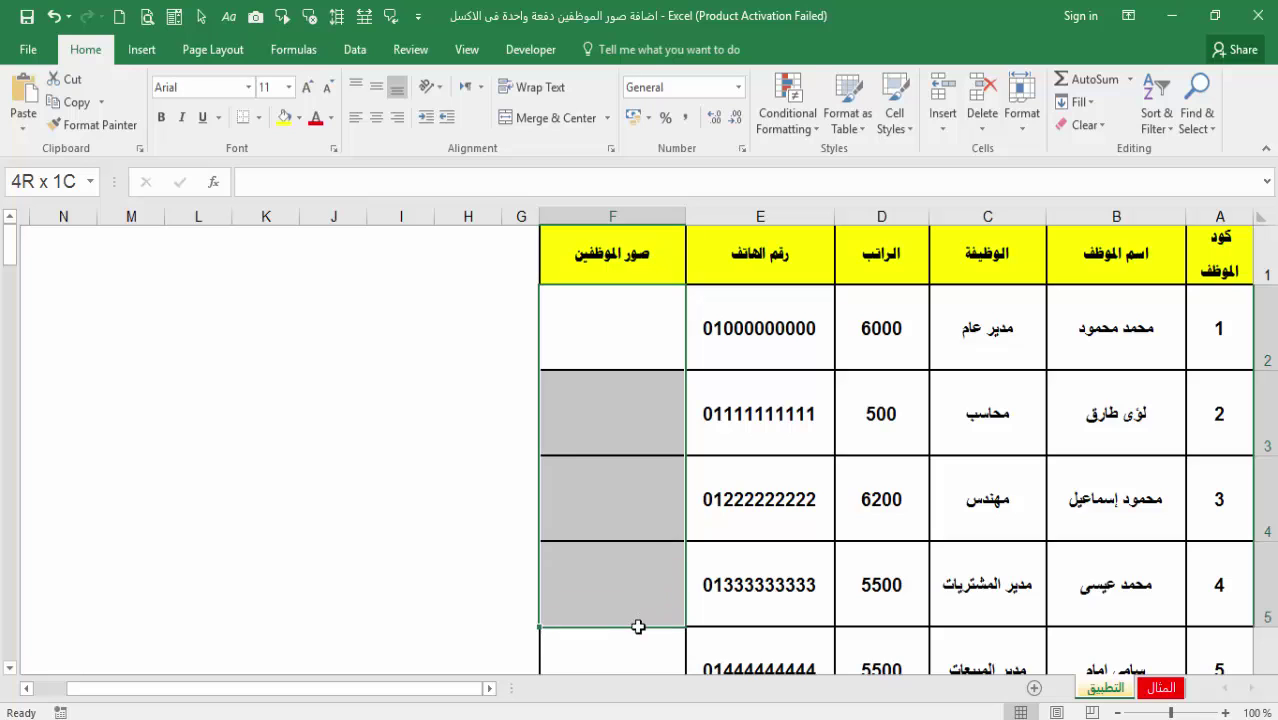
mouse_move(638, 627)
mouse_down()
mouse_move(619, 570)
mouse_move(627, 521)
mouse_up()
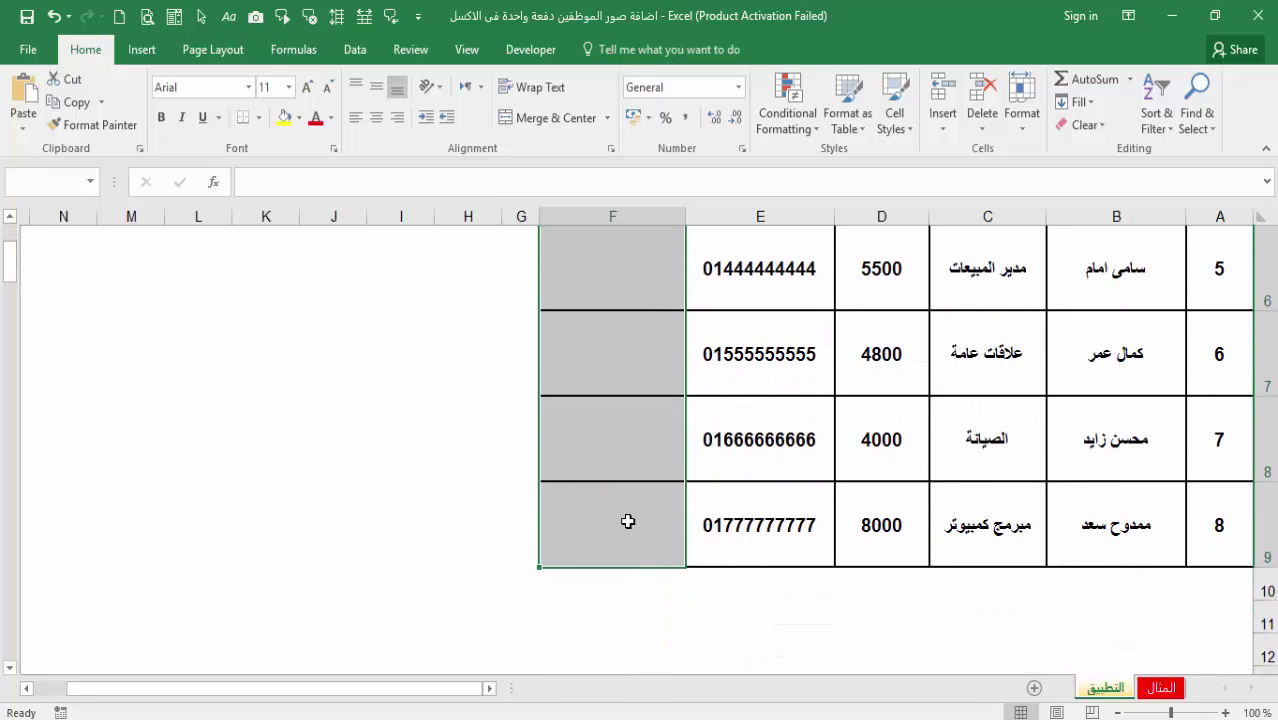
key(ctrl+v)
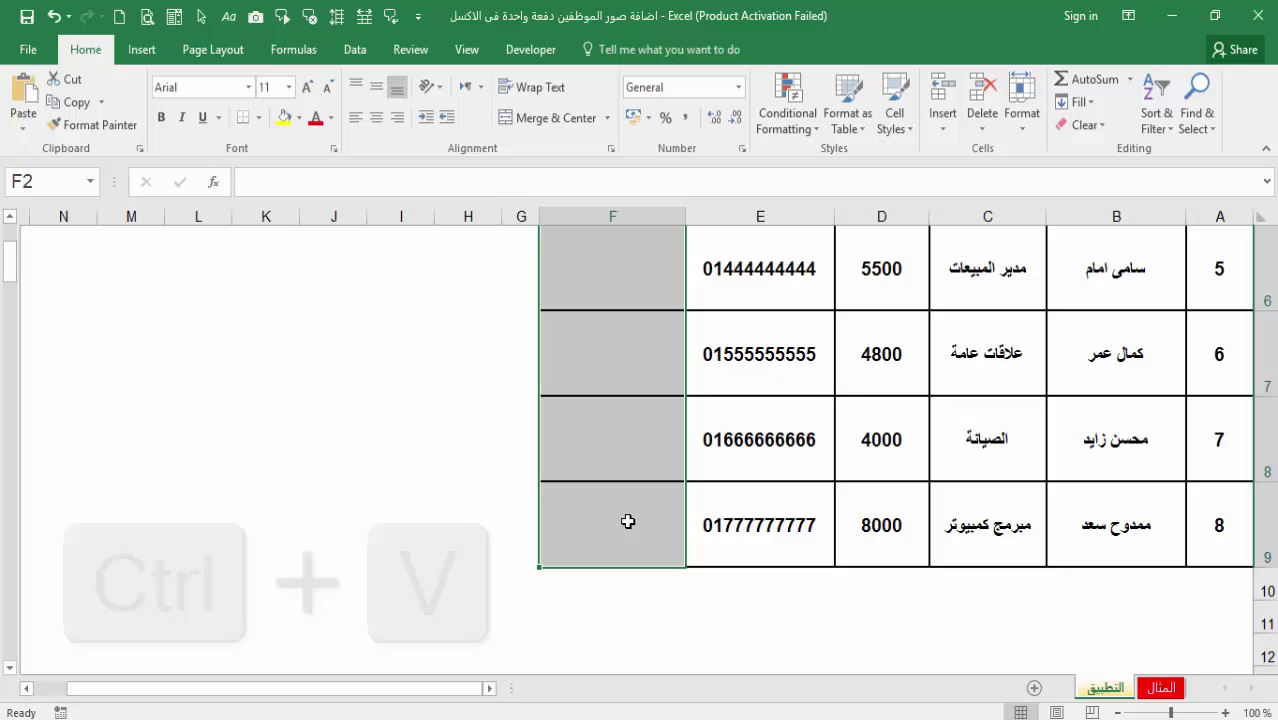